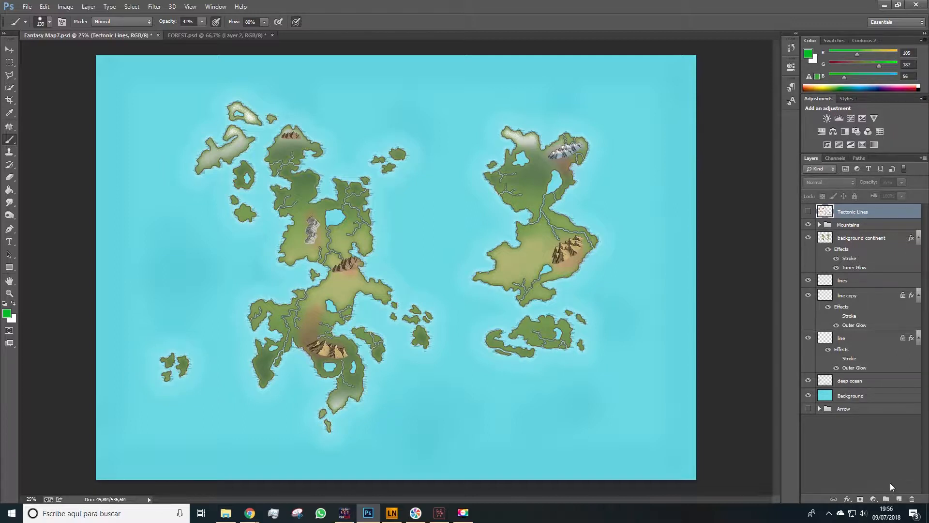
- Add a new layer on the map and paint green forest patches across the continents with a small brush
click(899, 499)
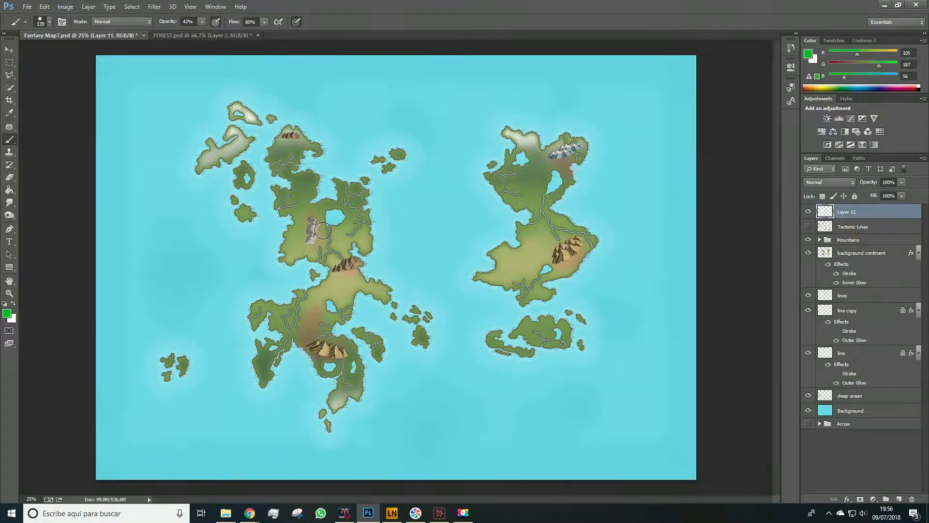
key(z)
click(377, 242)
key(b)
key(bracketleft)
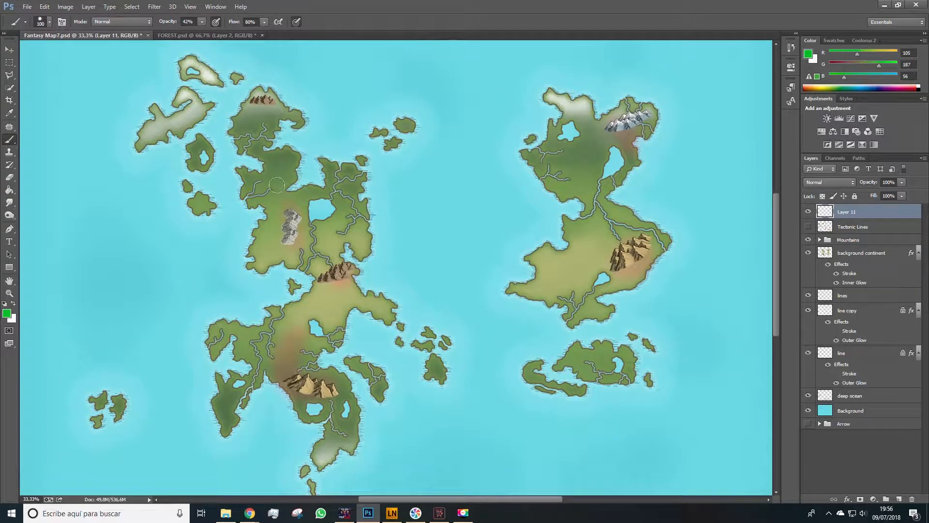
mouse_move(283, 160)
mouse_down()
mouse_move(274, 169)
mouse_move(284, 175)
mouse_move(289, 158)
mouse_up()
key(bracketleft)
key(bracketleft)
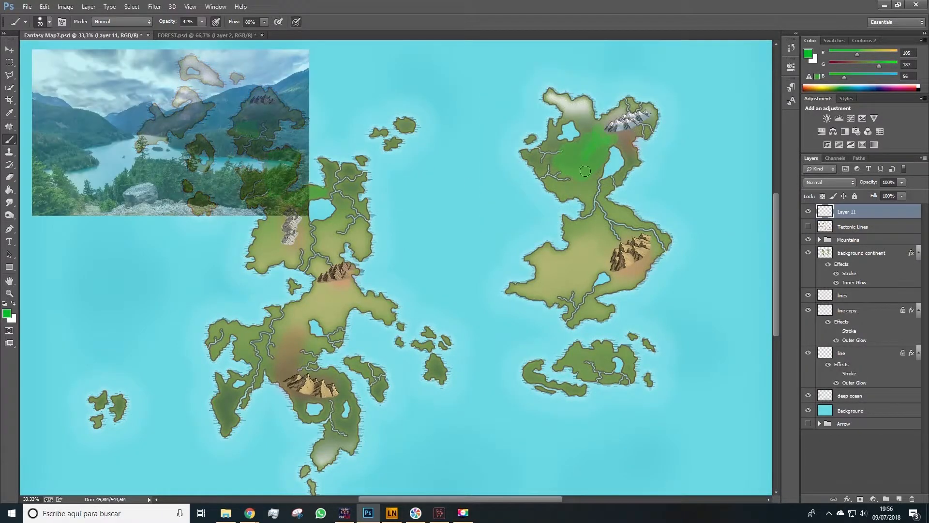
mouse_move(231, 410)
mouse_down()
mouse_move(228, 395)
mouse_move(239, 390)
mouse_up()
drag(293, 404, 303, 397)
drag(315, 349, 273, 348)
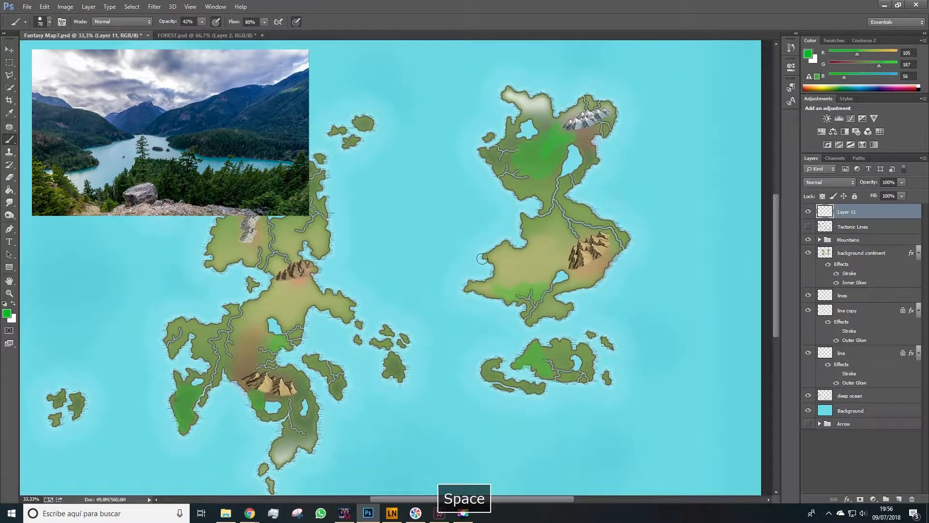
drag(491, 367, 537, 387)
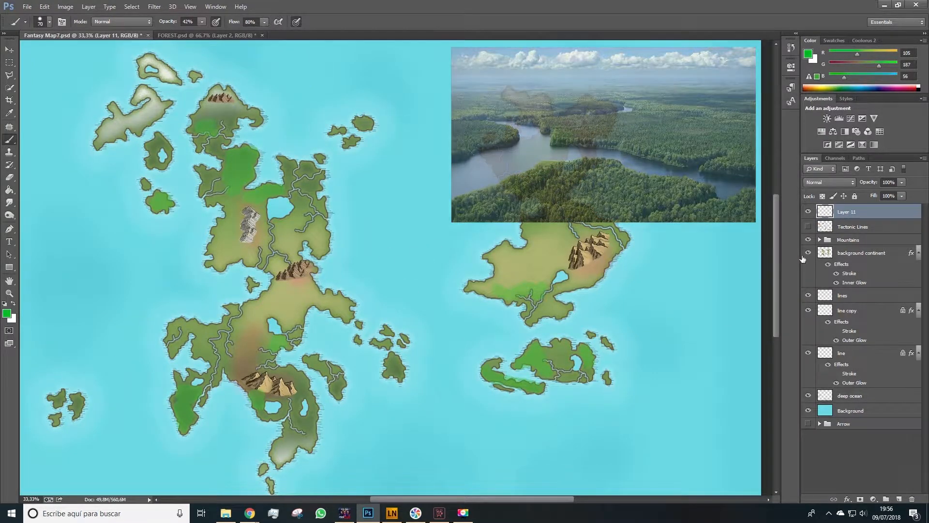
- Rename the new layer as forest
double_click(858, 213)
text(forest)
click(853, 446)
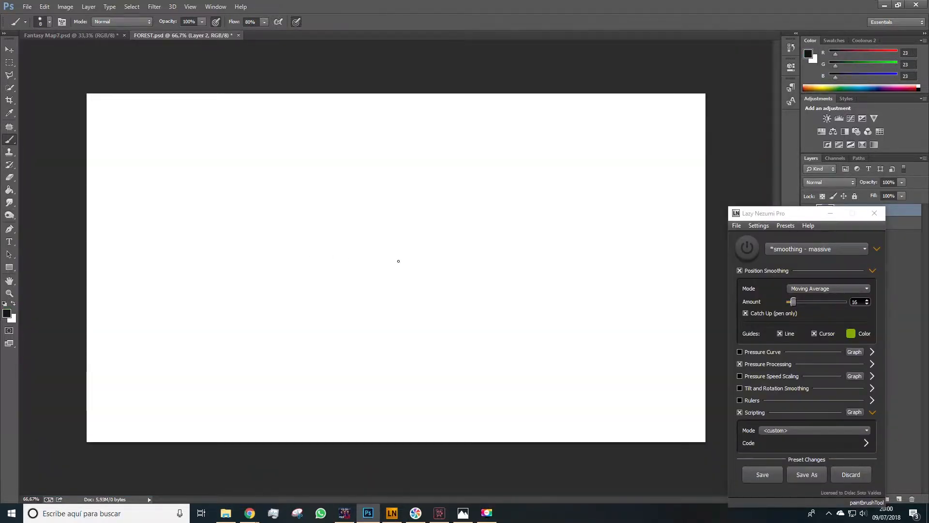
- Turn on Lazy Nezumi smoothing in the FOREST document and try a smoothed test curve, undoing it
click(744, 252)
click(414, 215)
key(space)
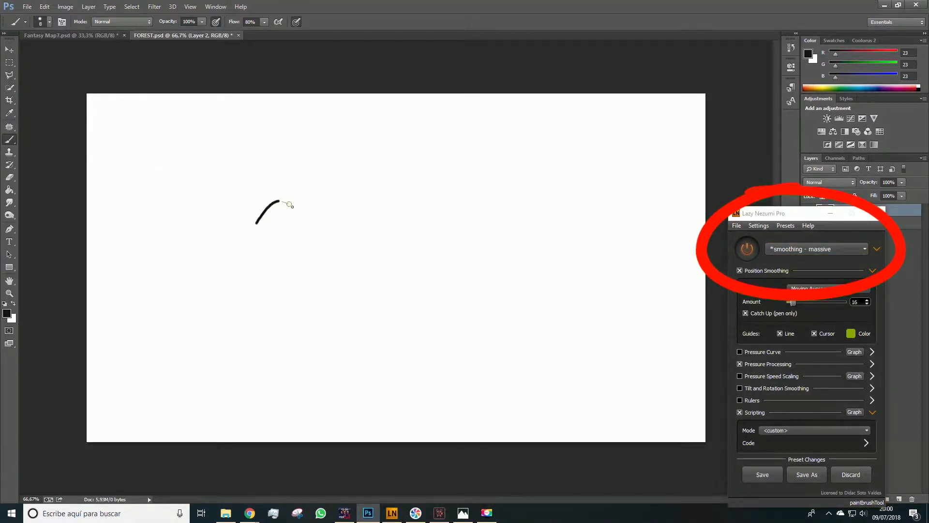
mouse_move(305, 198)
mouse_down()
mouse_move(344, 198)
mouse_move(352, 207)
mouse_move(364, 184)
mouse_move(390, 200)
mouse_move(383, 207)
mouse_move(450, 221)
mouse_move(458, 247)
mouse_move(445, 254)
mouse_move(467, 294)
mouse_move(444, 300)
mouse_move(443, 313)
mouse_move(394, 318)
mouse_up()
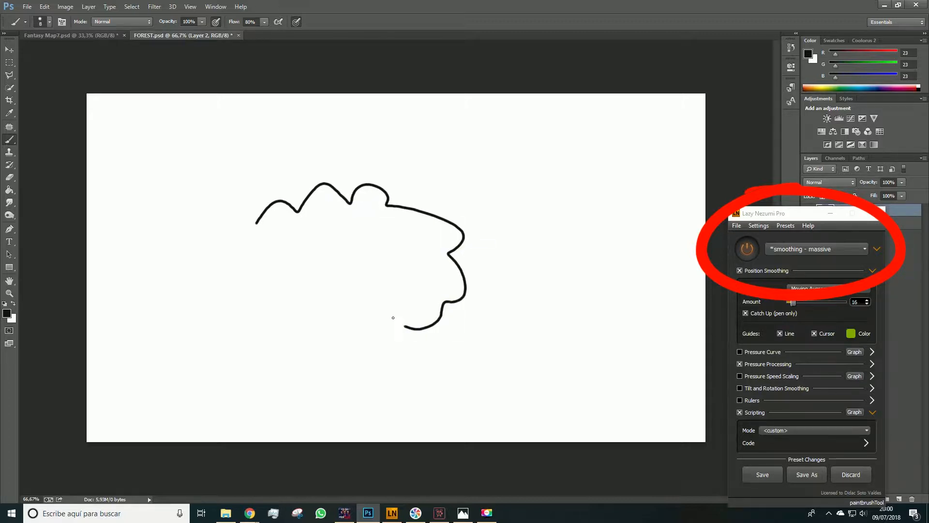
key(ctrl+z)
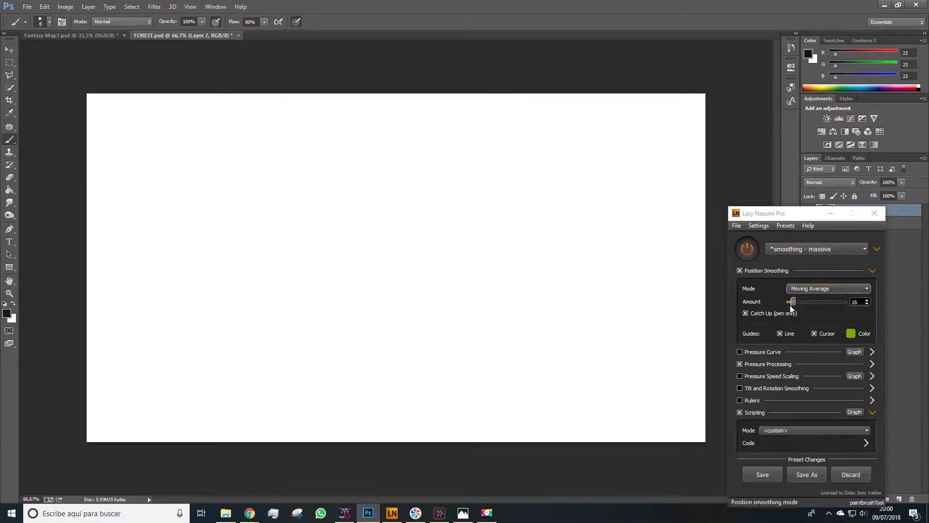
- Set the Lazy Nezumi scripting mode to square and draw a square-wave stroke across the canvas
click(740, 413)
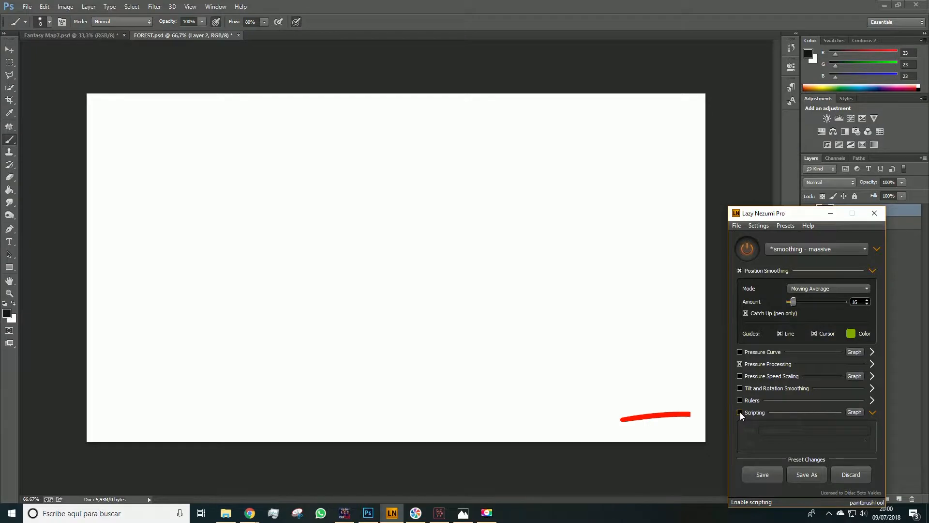
click(739, 413)
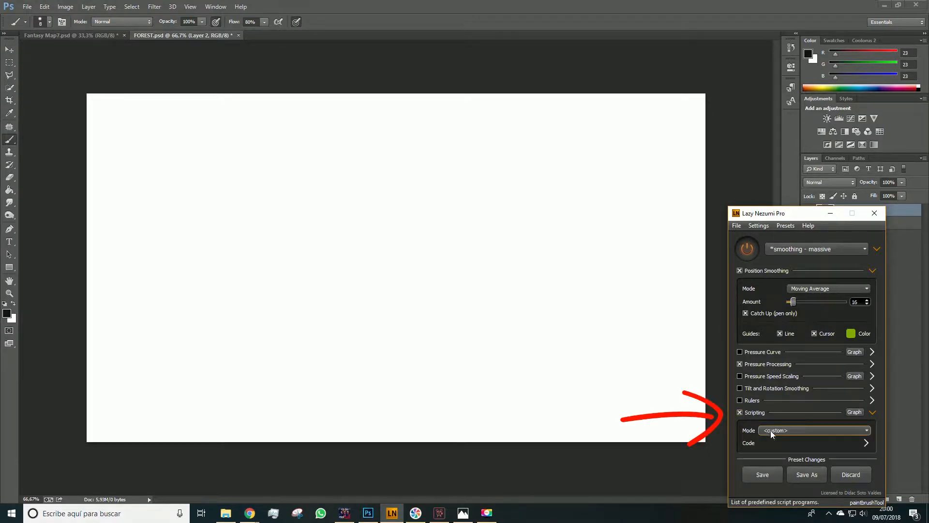
click(770, 431)
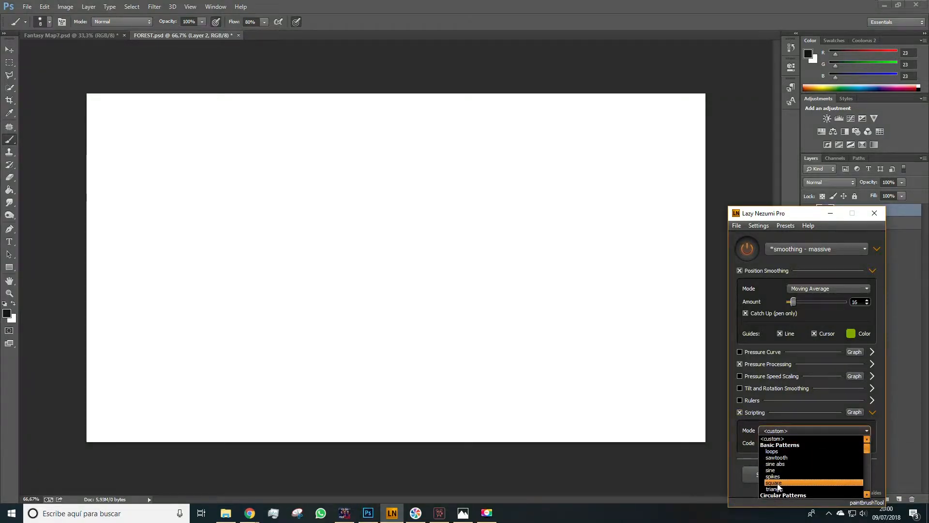
click(777, 483)
key(space)
mouse_move(275, 229)
mouse_down()
mouse_move(315, 206)
mouse_move(385, 202)
mouse_move(457, 227)
mouse_move(535, 290)
mouse_up()
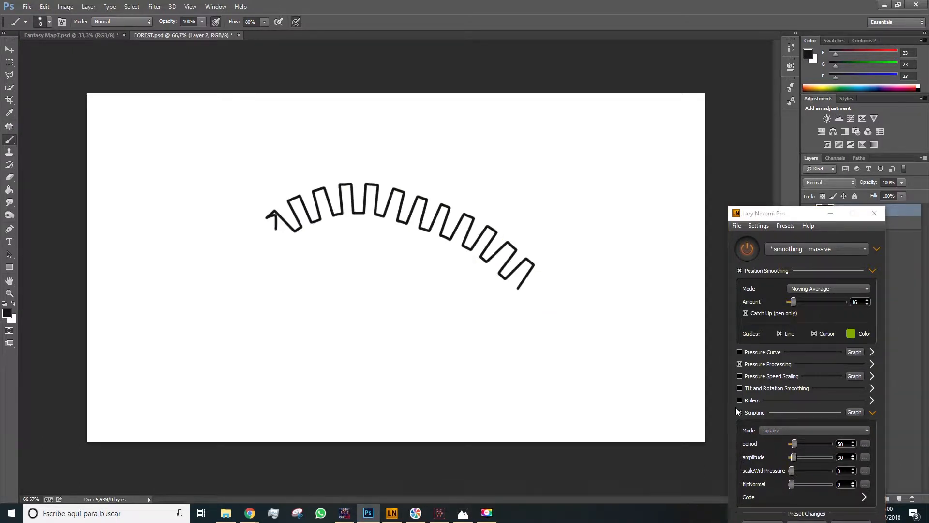
- Switch the scripting mode to spikes and draw a spiked stroke
click(814, 430)
click(774, 477)
key(space)
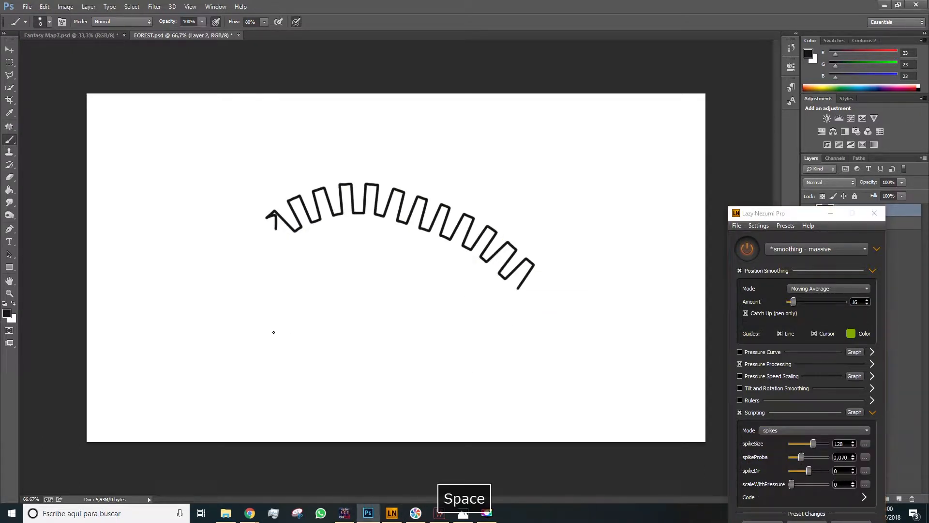
mouse_move(227, 310)
mouse_down()
mouse_move(266, 295)
mouse_move(331, 294)
mouse_move(438, 361)
mouse_up()
- Lower the spike size to 38 and spike probability to 0.024 and draw more spiked strokes
drag(814, 445, 809, 471)
key(space)
mouse_move(520, 348)
mouse_down()
mouse_move(548, 339)
mouse_move(599, 362)
mouse_move(615, 347)
mouse_move(638, 306)
mouse_move(642, 262)
mouse_move(627, 242)
mouse_up()
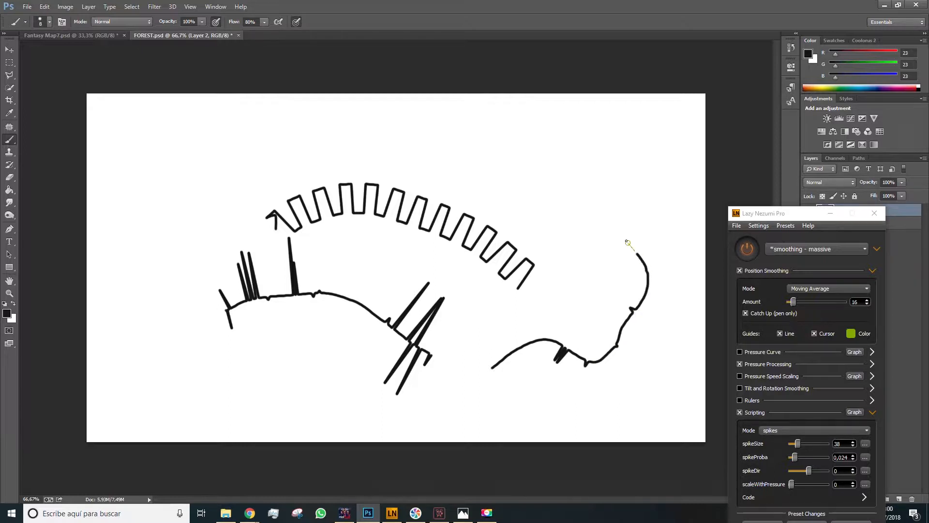
drag(622, 187, 571, 156)
- Step back to undo the last three strokes
key(ctrl+alt+z)
key(ctrl+alt+z)
key(ctrl+alt+z)
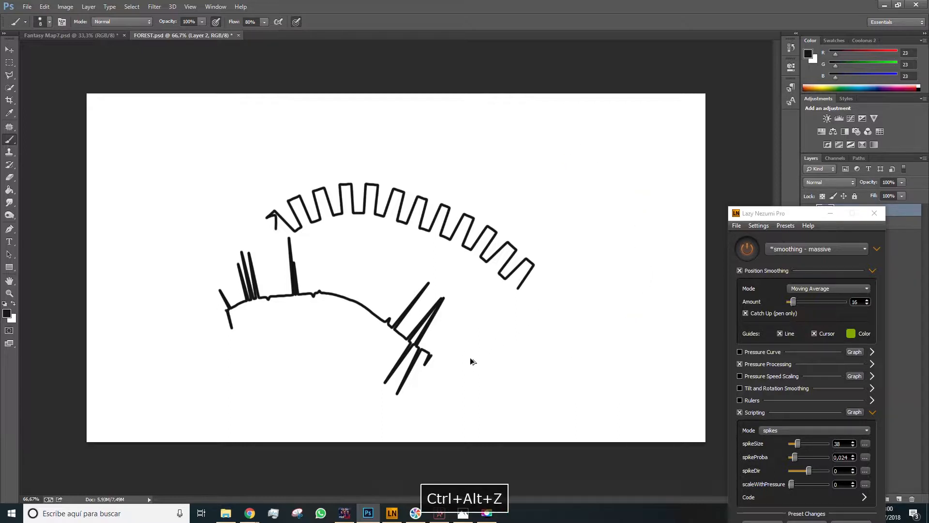
- Switch the scripting mode to loops with period 60 and radius 10 and draw a cloud-like forest outline
click(779, 430)
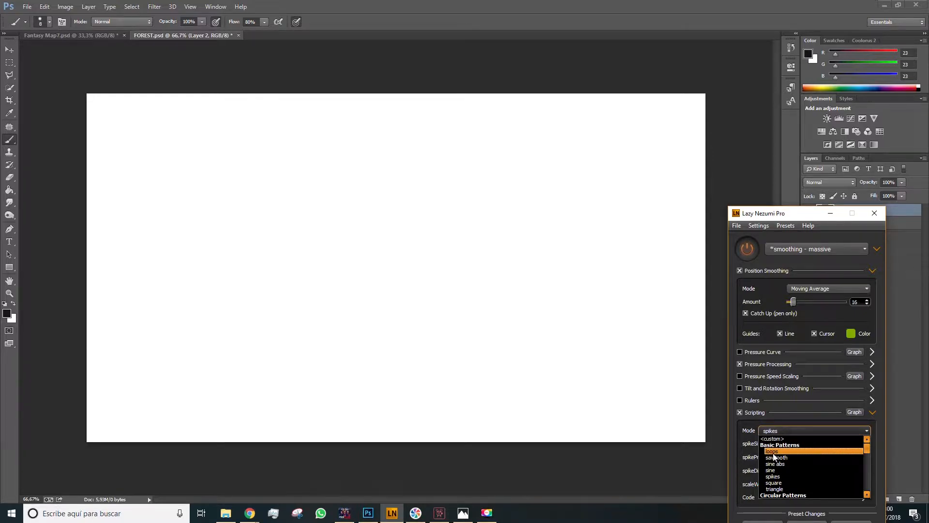
click(779, 452)
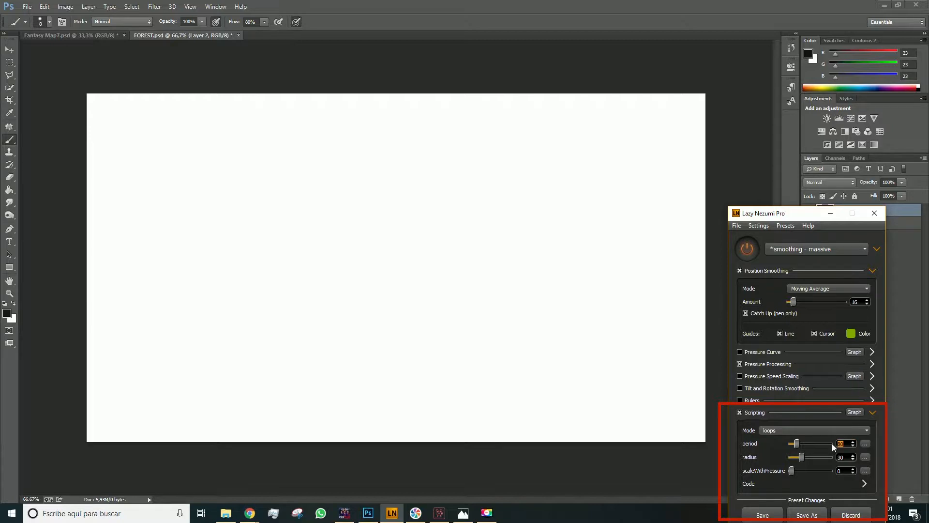
text(60)
key(Tab)
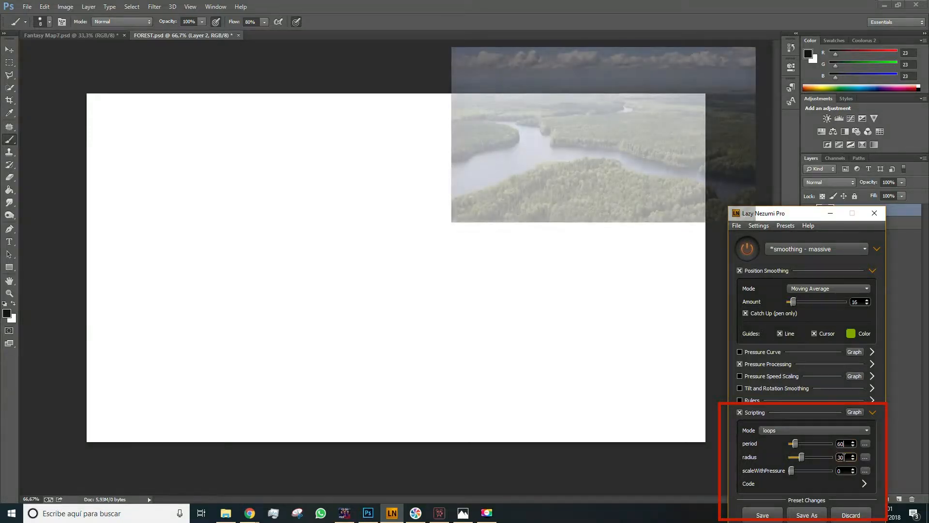
text(10)
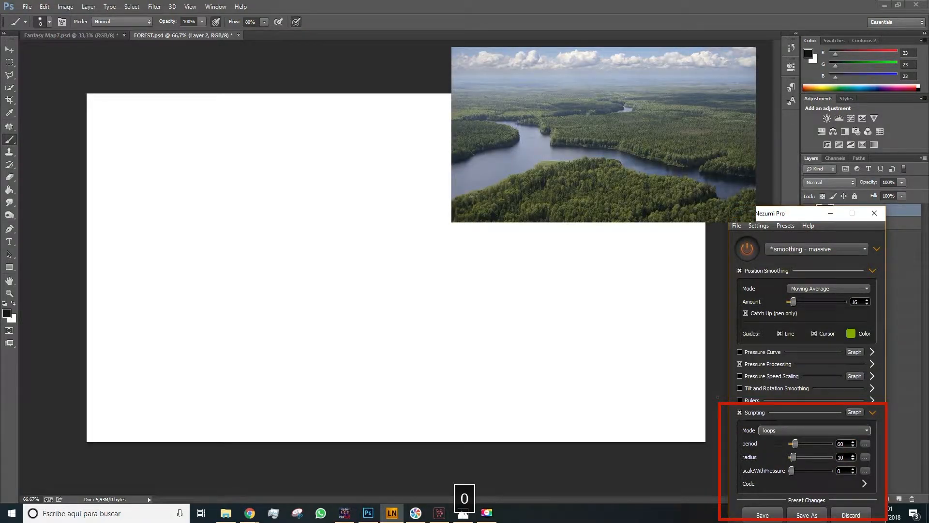
key(space)
mouse_move(228, 215)
mouse_down()
mouse_move(277, 174)
mouse_move(355, 171)
mouse_move(403, 207)
mouse_move(411, 245)
mouse_move(465, 293)
mouse_move(459, 287)
mouse_move(487, 303)
mouse_move(511, 297)
mouse_move(560, 321)
mouse_move(565, 345)
mouse_move(549, 375)
mouse_move(528, 385)
mouse_move(475, 365)
mouse_move(408, 402)
mouse_move(361, 405)
mouse_move(324, 380)
mouse_move(324, 277)
mouse_move(303, 259)
mouse_move(204, 285)
mouse_move(187, 266)
mouse_move(195, 232)
mouse_move(232, 215)
mouse_up()
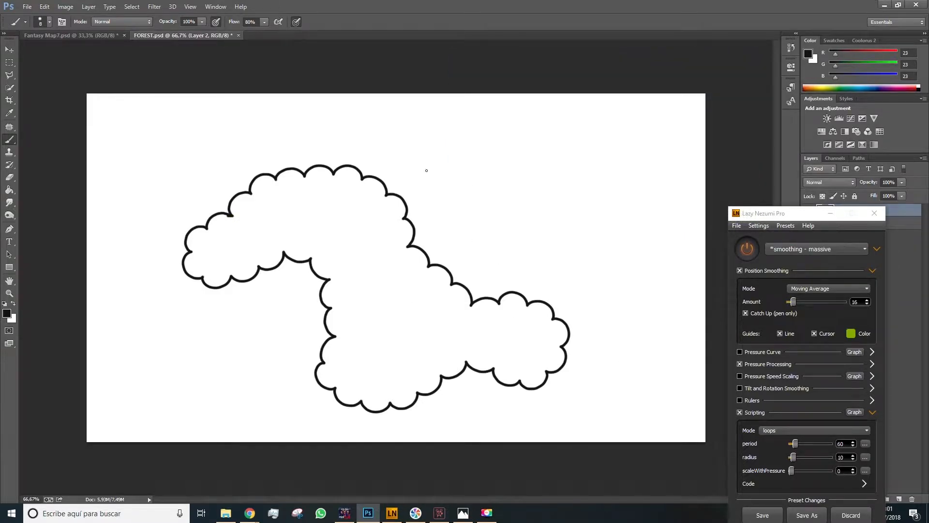
- Add a new layer and move it beneath the outline layer
click(830, 213)
key(space)
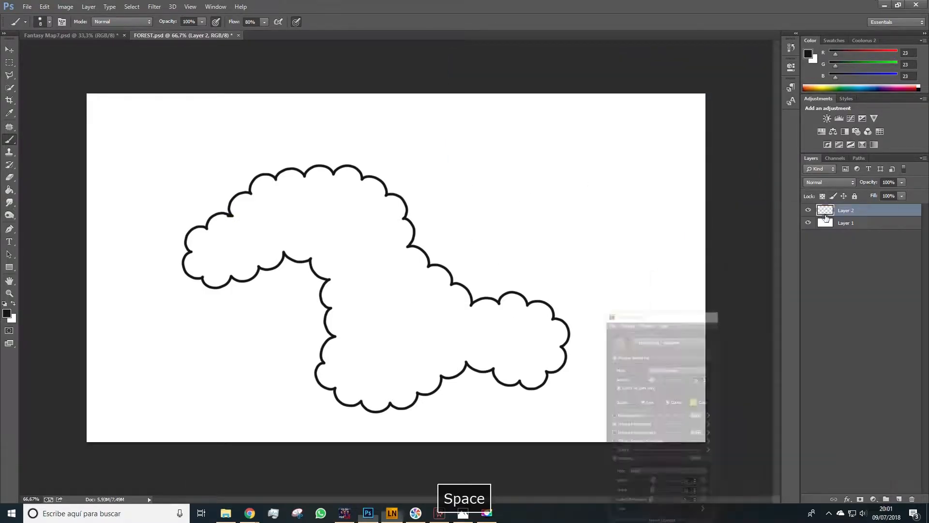
click(901, 500)
drag(868, 213, 862, 229)
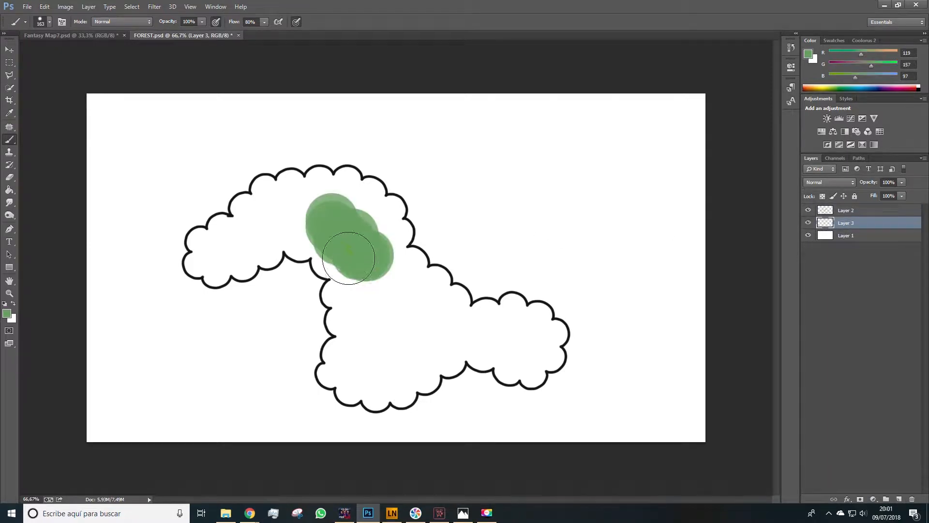
- Paint the outline's interior green on the lower layer and erase the paint spilling past its edges
drag(350, 247, 351, 247)
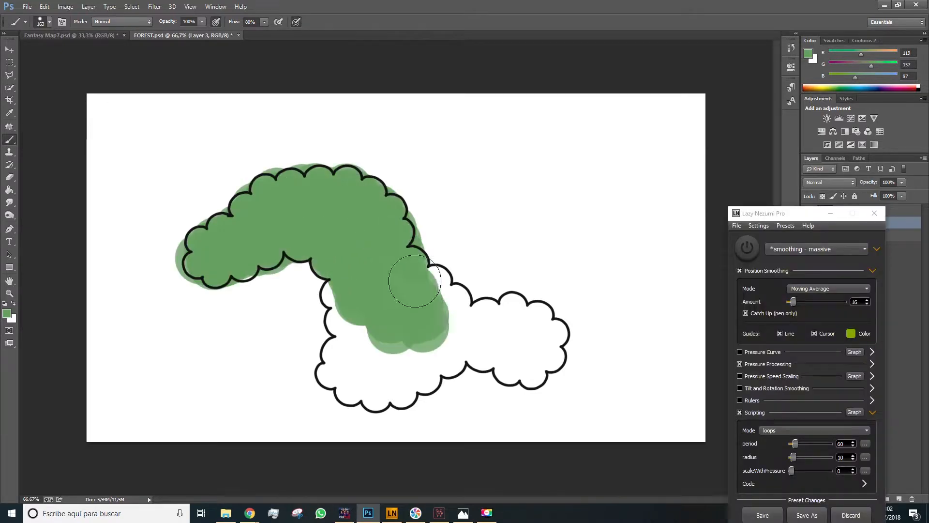
mouse_move(413, 282)
mouse_down()
mouse_move(486, 350)
mouse_move(341, 363)
mouse_move(257, 260)
mouse_up()
key(e)
mouse_move(257, 169)
mouse_down()
mouse_move(325, 161)
mouse_move(367, 169)
mouse_move(421, 234)
mouse_up()
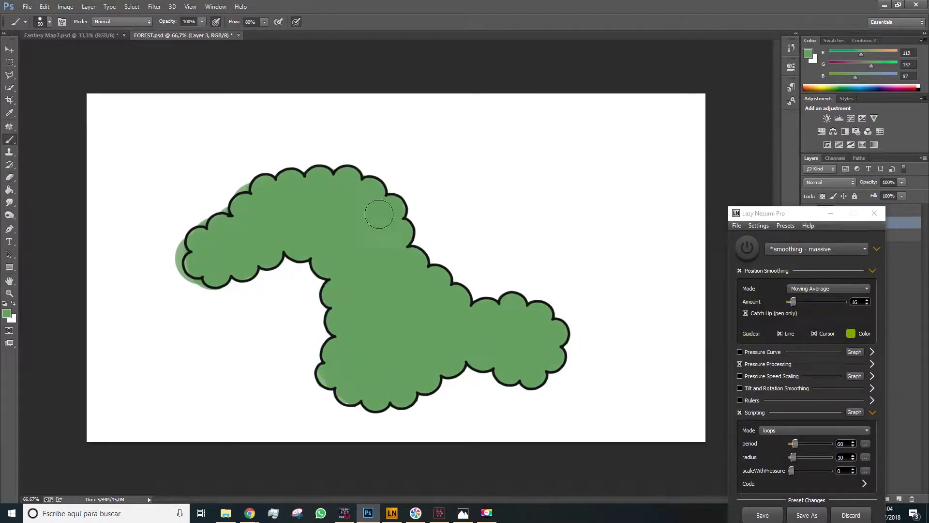
key(e)
drag(247, 186, 222, 205)
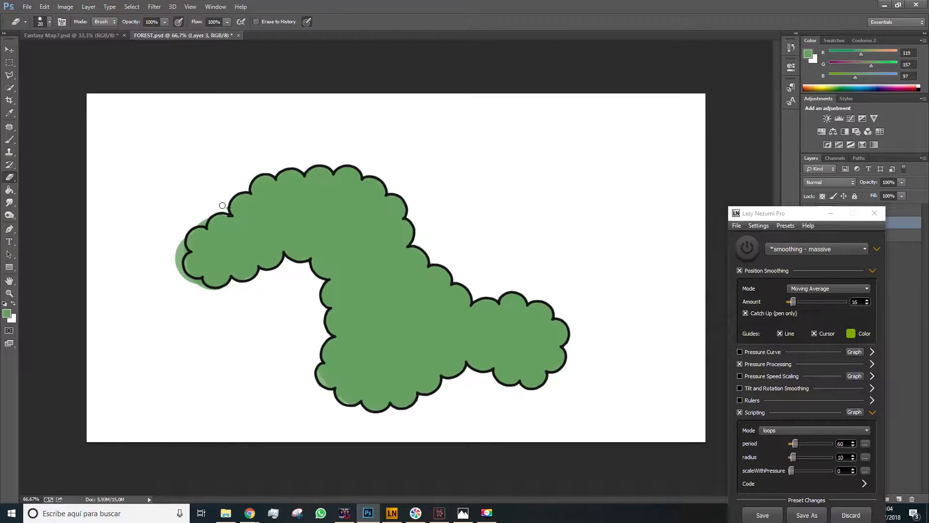
drag(183, 253, 220, 289)
key(b)
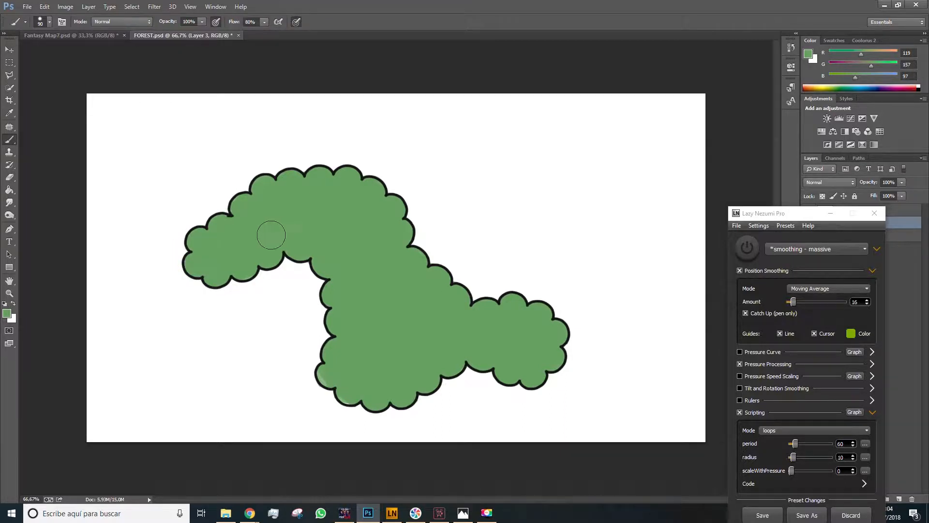
- Reopen Lazy Nezumi and set the loops period to 50 and radius to 5
click(830, 213)
key(space)
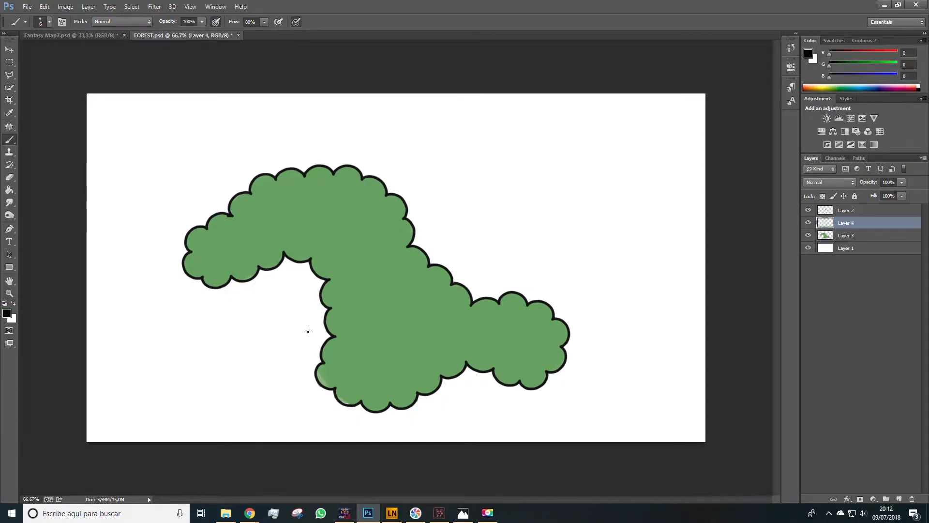
click(401, 517)
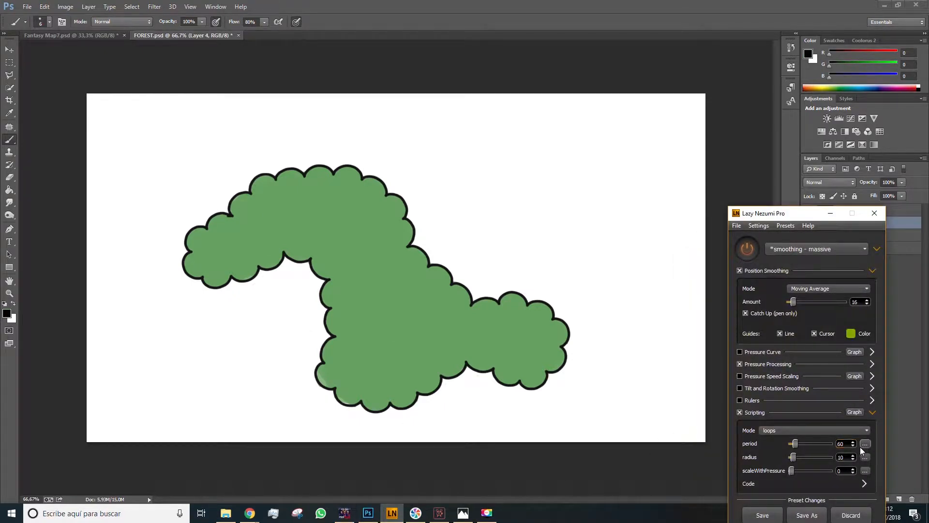
click(841, 443)
text(50)
click(846, 460)
text(5)
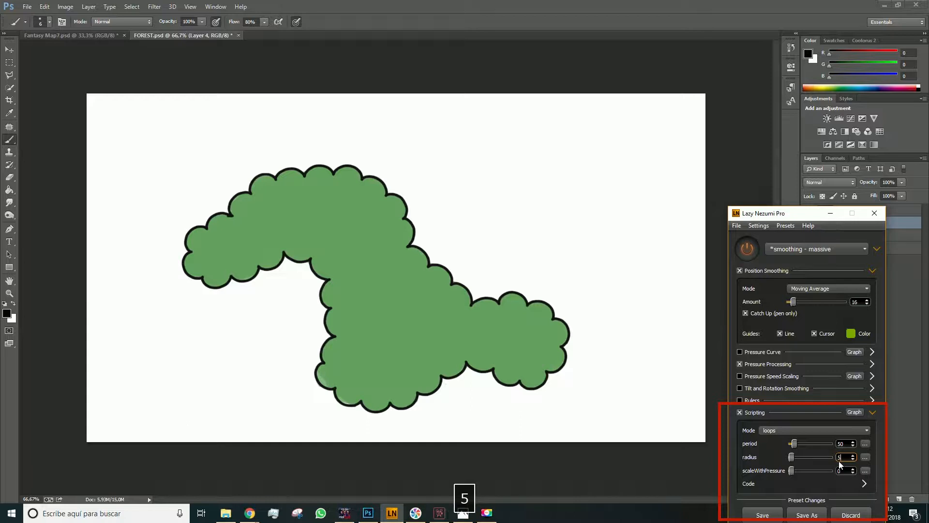
- Draw short black looped texture strokes across the green forest shape
key(space)
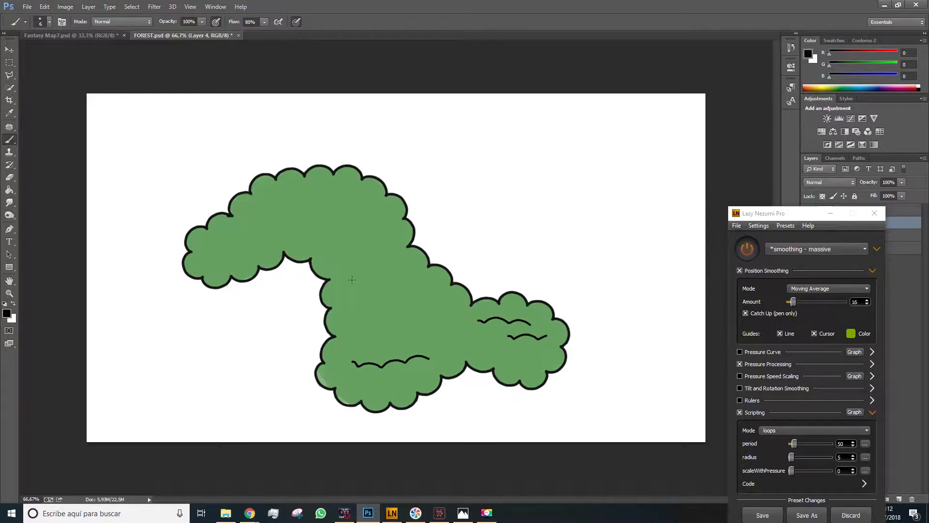
drag(283, 209, 373, 210)
drag(311, 236, 379, 228)
drag(401, 282, 444, 280)
drag(347, 306, 385, 307)
drag(325, 263, 381, 260)
drag(195, 249, 286, 237)
drag(205, 267, 257, 258)
drag(401, 331, 465, 319)
drag(370, 247, 402, 244)
drag(399, 272, 429, 270)
drag(373, 352, 415, 344)
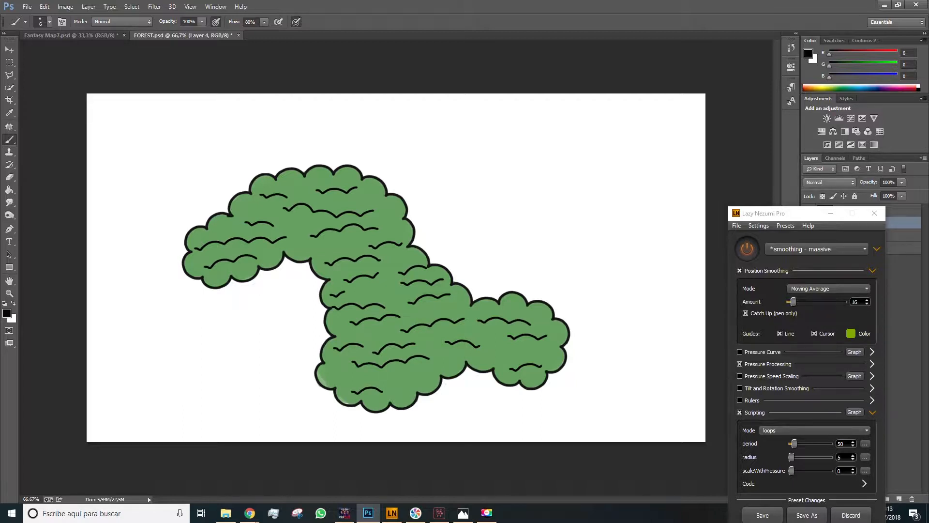
- Switch the Lazy Nezumi preset to constraint - parallel lines
click(803, 249)
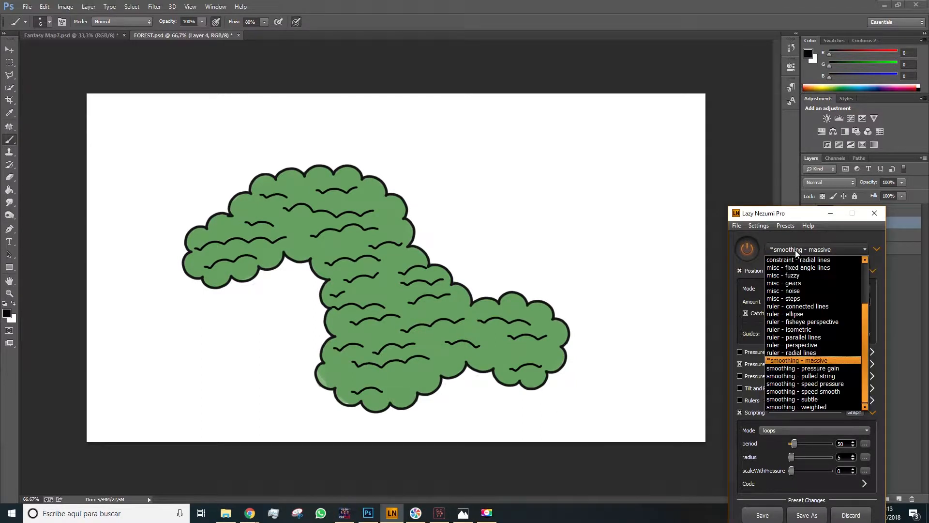
scroll(802, 274, up, 3)
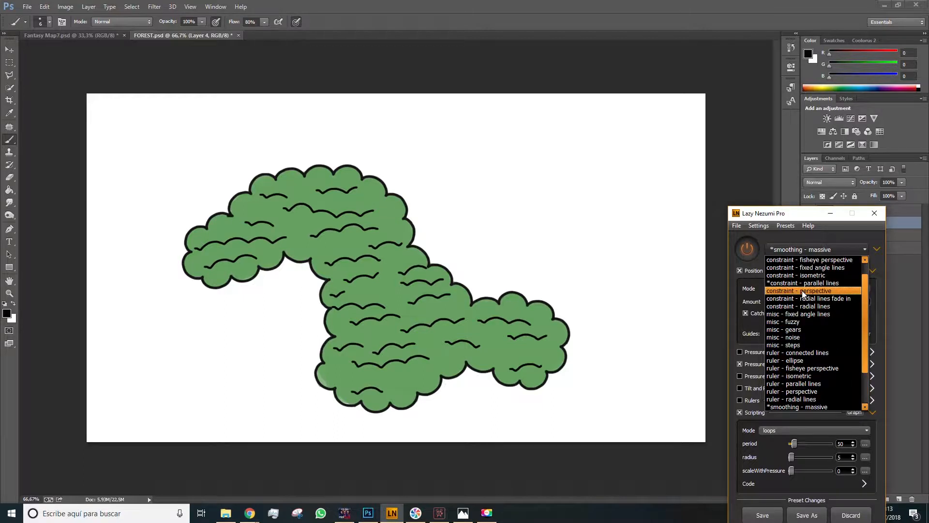
click(802, 298)
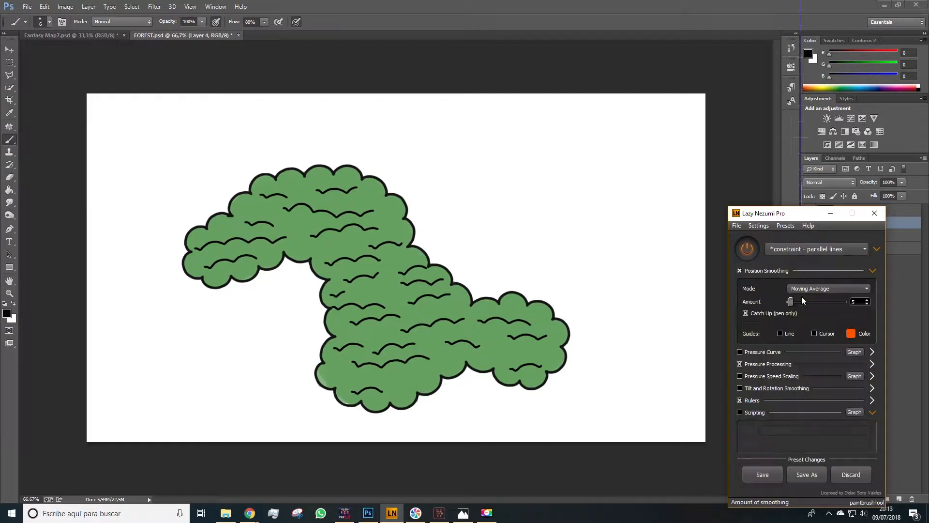
key(space)
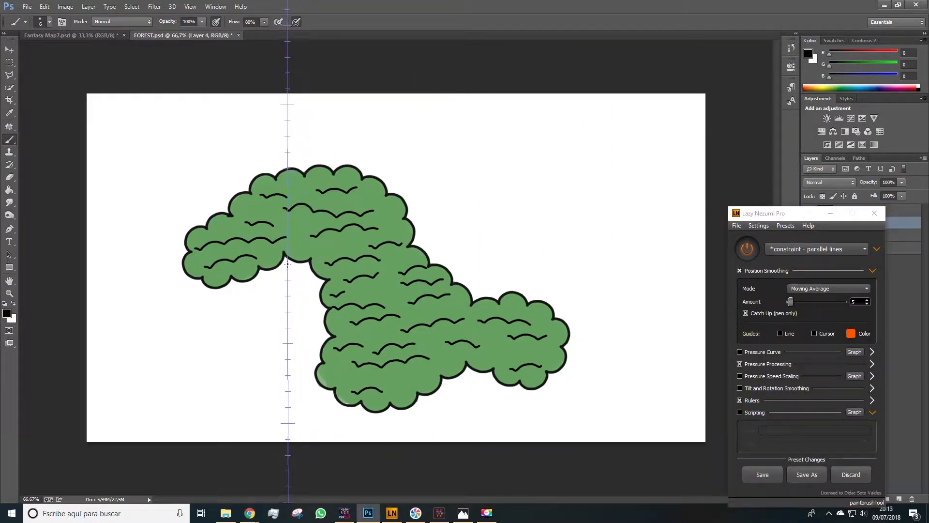
- Create a new layer and move it beneath the green fill layer
click(831, 214)
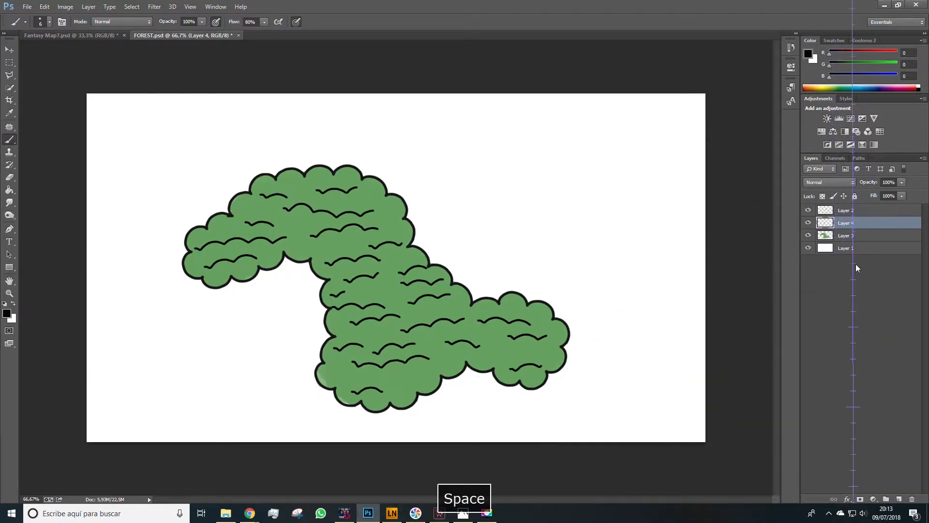
key(ctrl+shift+alt+n)
drag(859, 238, 860, 255)
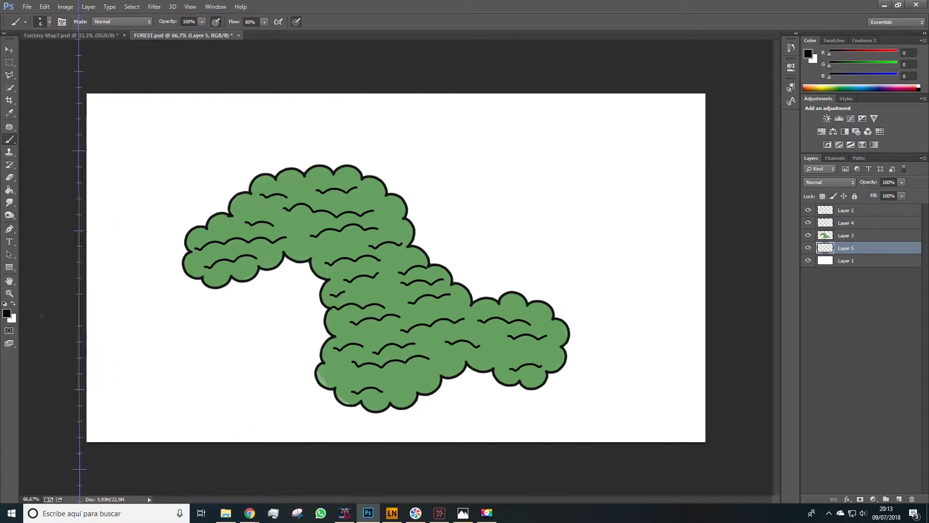
- Set the foreground colour to a medium brown
click(7, 313)
click(679, 186)
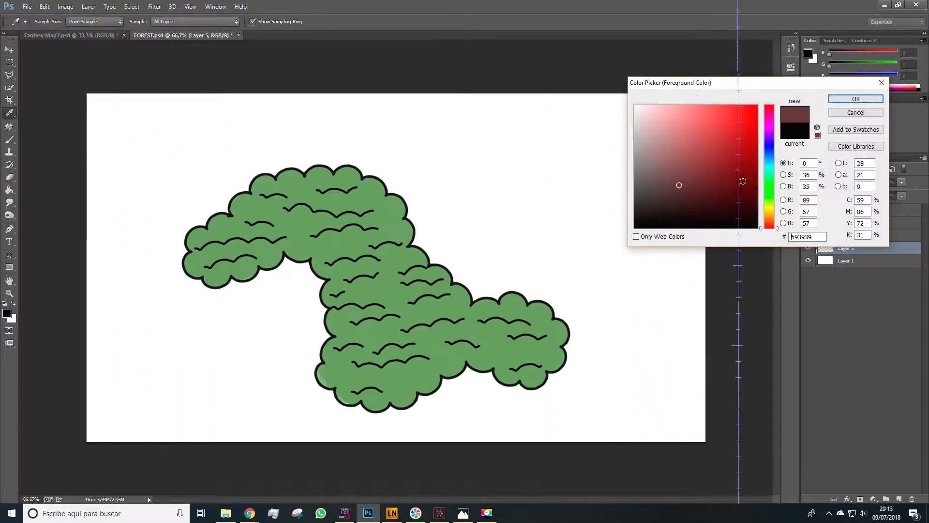
click(769, 215)
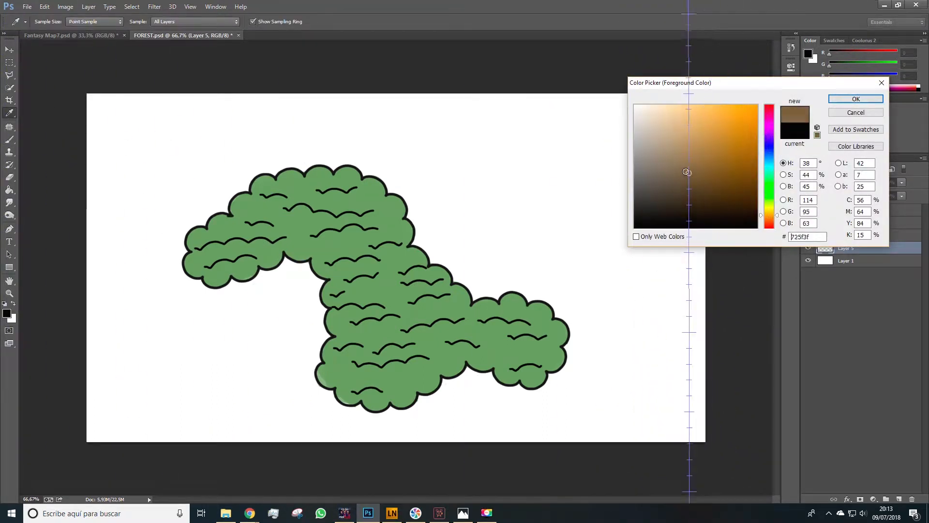
click(676, 168)
click(855, 99)
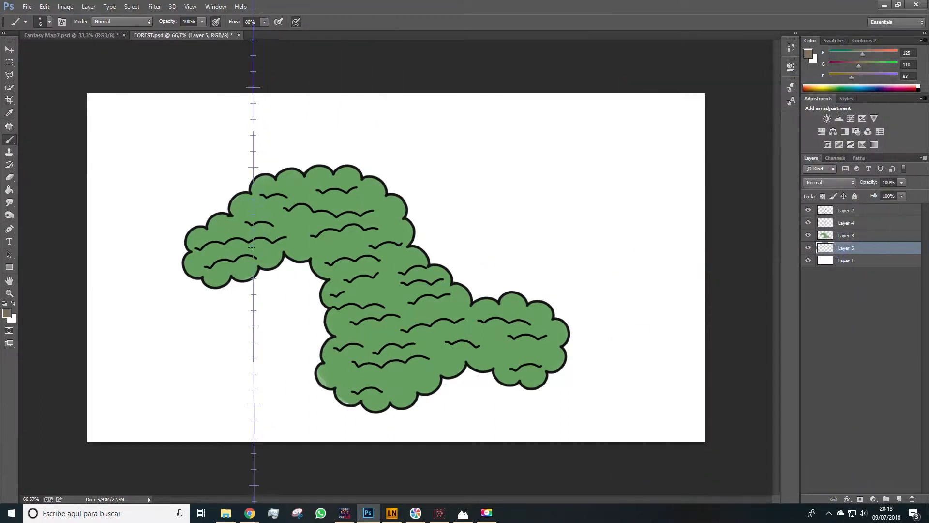
- Enlarge the brush and draw short vertical brown tree-trunk lines along the bottom edges of the forest shape
key(bracketright)
key(bracketright)
key(bracketright)
mouse_move(236, 278)
mouse_down()
mouse_move(233, 296)
mouse_move(253, 296)
mouse_up()
key(ctrl+z)
mouse_move(263, 274)
mouse_down()
mouse_move(263, 286)
mouse_move(281, 279)
mouse_up()
mouse_move(291, 262)
mouse_down()
mouse_move(312, 270)
mouse_move(304, 283)
mouse_move(316, 277)
mouse_move(309, 298)
mouse_move(322, 303)
mouse_move(322, 334)
mouse_up()
key(ctrl+z)
mouse_move(315, 379)
mouse_down()
mouse_move(315, 406)
mouse_move(341, 410)
mouse_up()
drag(354, 406, 364, 416)
mouse_move(370, 410)
mouse_down()
mouse_move(370, 419)
mouse_move(394, 416)
mouse_up()
mouse_move(402, 408)
mouse_down()
mouse_move(402, 418)
mouse_move(418, 415)
mouse_up()
drag(441, 381, 433, 411)
drag(226, 283, 217, 300)
mouse_move(207, 283)
mouse_down()
mouse_move(190, 275)
mouse_move(191, 293)
mouse_up()
drag(186, 274, 186, 290)
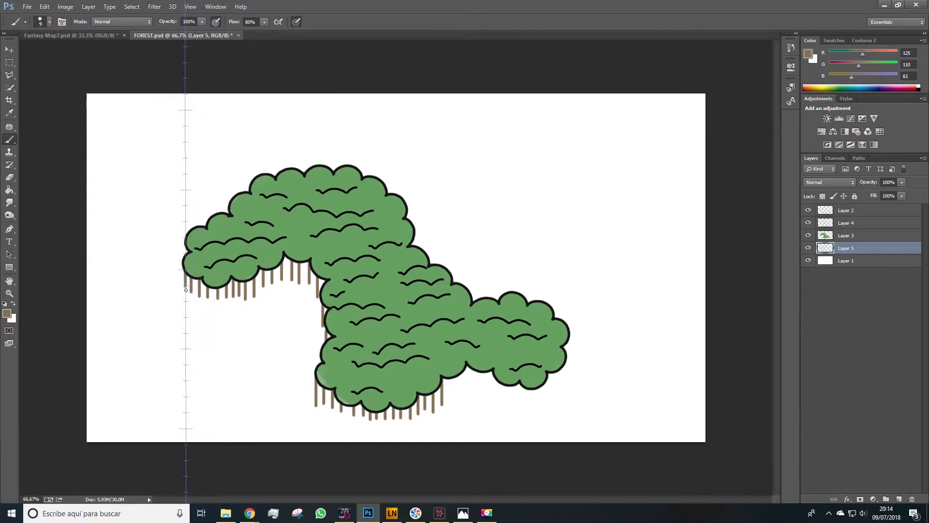
drag(466, 366, 466, 387)
drag(475, 371, 475, 385)
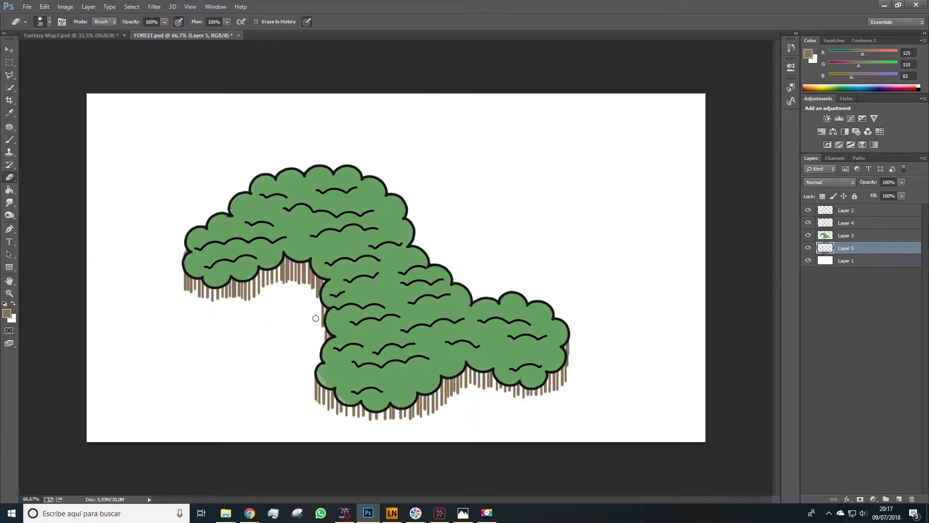
key(z)
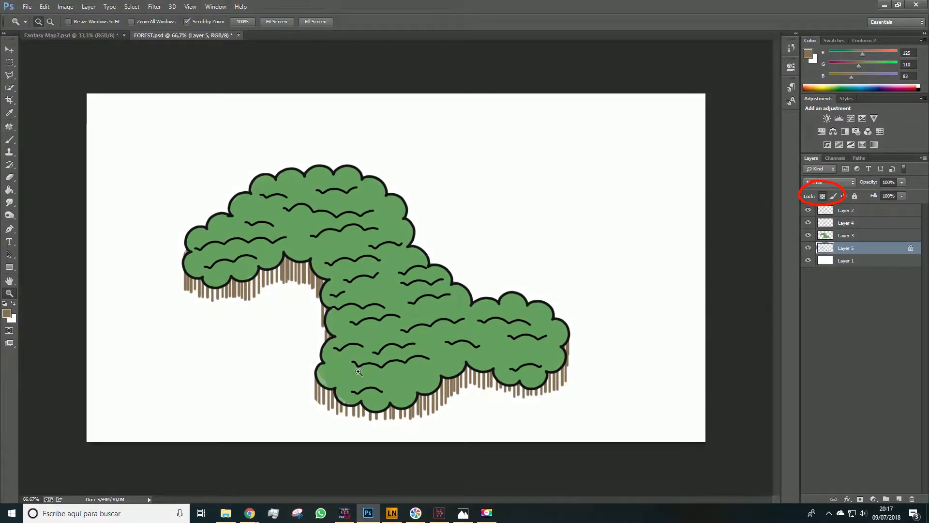
key(b)
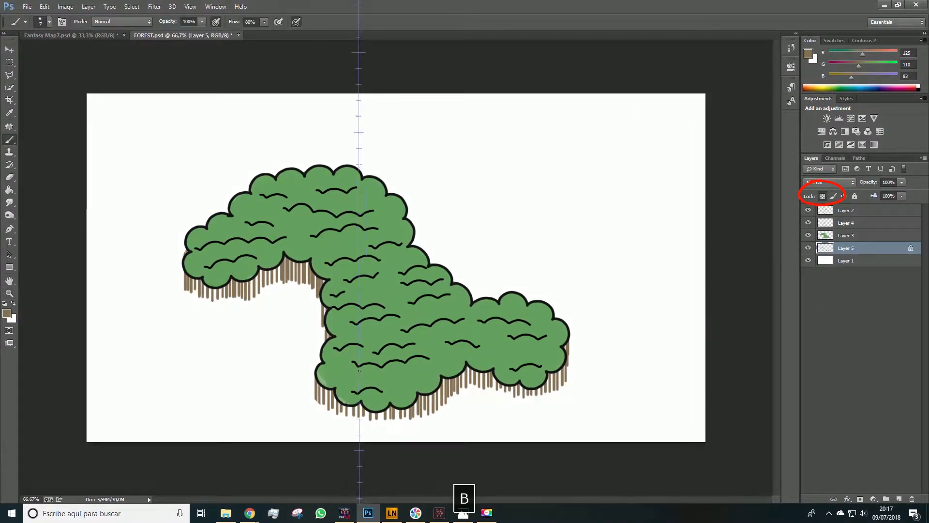
click(392, 513)
key(space)
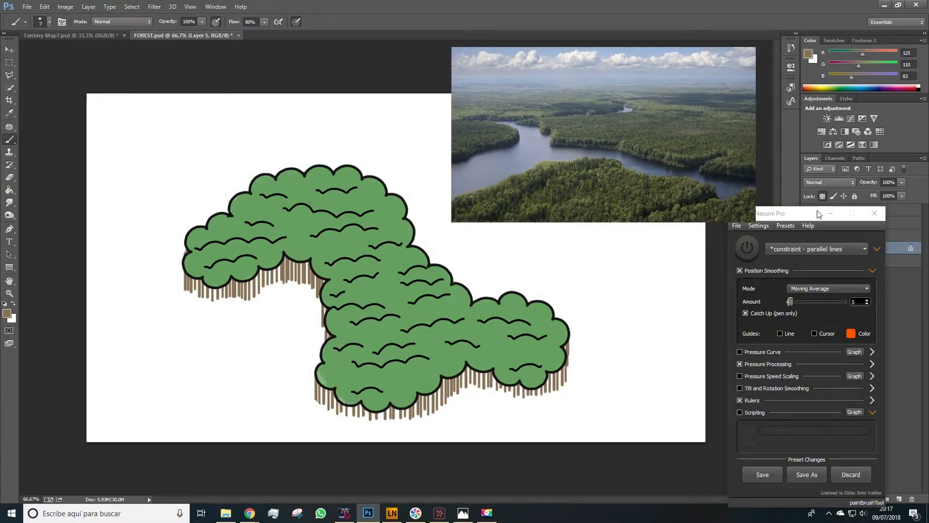
click(830, 213)
key(space)
- Pick a darker brown and paint it across the tops of the trunks beneath the canopy
click(7, 314)
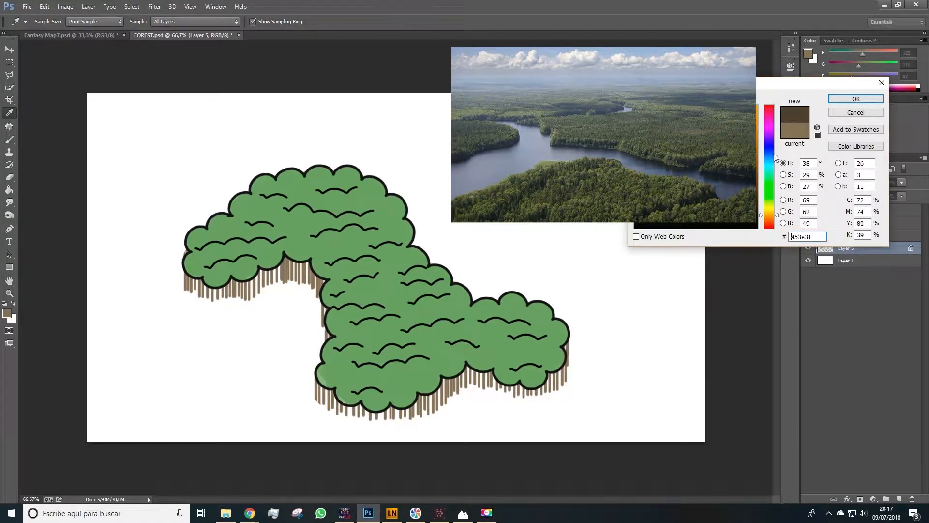
click(836, 99)
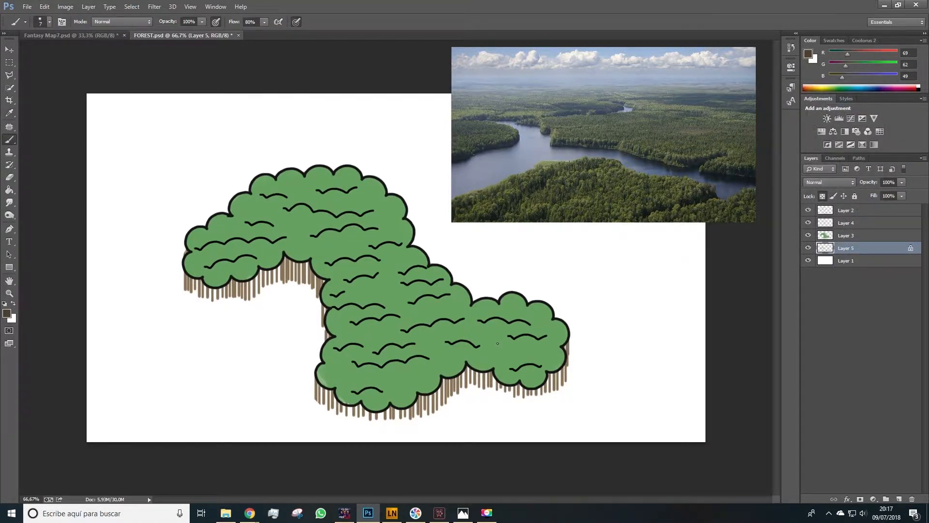
key(bracketright)
drag(405, 400, 323, 393)
drag(317, 280, 190, 279)
- Select the green fill layer and set the foreground colour to a darker green
click(846, 235)
alt+click(383, 283)
click(6, 313)
click(682, 154)
click(865, 92)
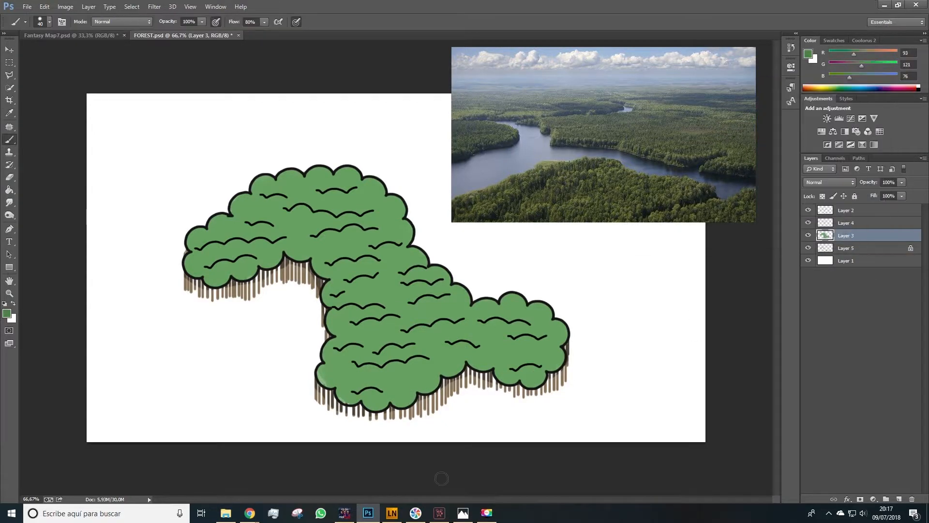
- Switch the Lazy Nezumi preset to smoothing - massive
click(392, 513)
click(817, 249)
click(798, 364)
key(space)
- Paint darker green shading strokes under the bumps across the whole forest canopy
drag(405, 335, 435, 325)
drag(792, 302, 790, 301)
key([)
drag(404, 335, 463, 326)
drag(337, 313, 380, 312)
mouse_move(404, 286)
mouse_down()
mouse_move(442, 285)
mouse_move(402, 277)
mouse_up()
drag(343, 285, 376, 282)
drag(327, 265, 377, 266)
drag(336, 353, 411, 351)
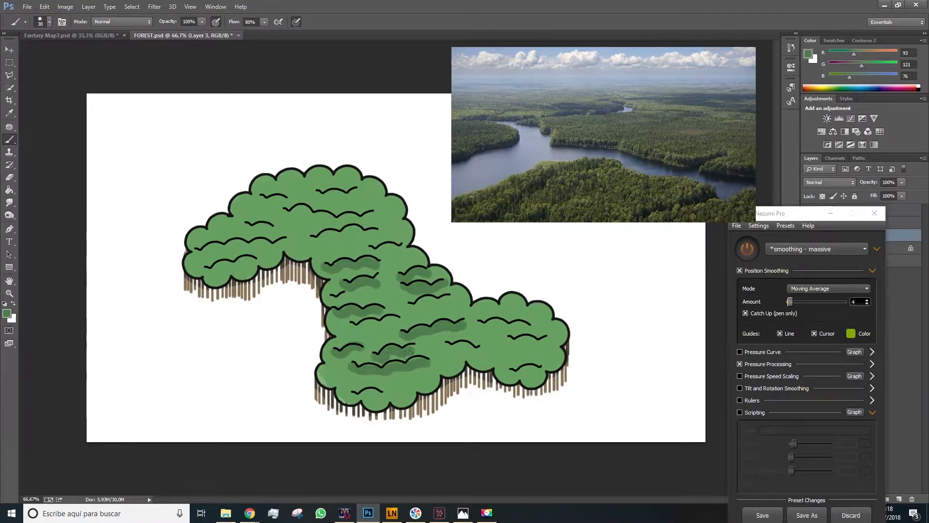
drag(513, 342, 548, 339)
drag(508, 374, 539, 368)
drag(477, 325, 530, 323)
drag(443, 347, 481, 343)
drag(357, 397, 382, 393)
drag(320, 237, 386, 232)
drag(293, 213, 377, 217)
drag(194, 261, 277, 245)
drag(254, 229, 272, 231)
drag(267, 199, 358, 194)
- Pick a lighter green, set brush opacity to 68%, and paint highlight strokes across the canopy
alt+click(362, 328)
click(6, 313)
drag(202, 22, 187, 33)
drag(373, 243, 329, 254)
drag(350, 296, 392, 293)
mouse_move(343, 332)
mouse_down()
mouse_move(401, 325)
mouse_move(454, 304)
mouse_up()
drag(345, 378, 434, 372)
drag(415, 339, 509, 328)
drag(445, 355, 537, 346)
drag(194, 261, 279, 251)
mouse_move(291, 224)
mouse_down()
mouse_move(329, 220)
mouse_move(355, 204)
mouse_up()
- Enlarge the brush and paint broad light green strokes along the canopy's outer areas
drag(801, 214, 697, 193)
click(822, 196)
key(])
key(])
key(])
key(])
key(])
key(])
key(])
key(])
key(])
key(])
key(])
key(])
drag(576, 328, 484, 295)
drag(426, 242, 387, 187)
drag(504, 406, 334, 411)
drag(271, 167, 355, 164)
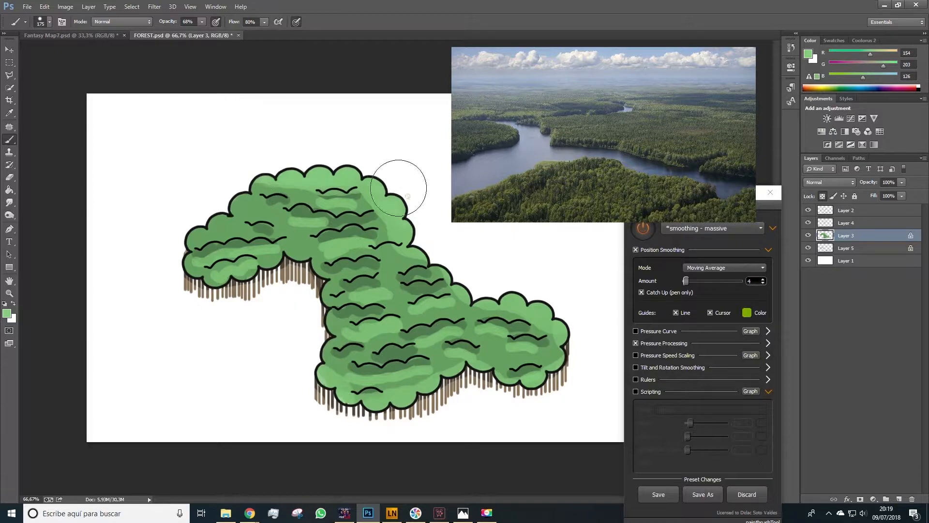
- Switch to the Mixer Brush and blend the light and dark green strokes across the canopy
key(shift+b)
alt+click(304, 225)
drag(308, 193, 256, 186)
alt+click(334, 243)
drag(339, 242, 372, 236)
drag(330, 264, 319, 277)
alt+click(335, 322)
drag(342, 323, 333, 334)
mouse_move(420, 379)
mouse_down()
mouse_move(359, 382)
mouse_move(394, 361)
mouse_move(351, 360)
mouse_up()
alt+click(373, 375)
drag(358, 315, 378, 313)
drag(448, 286, 405, 290)
drag(369, 244, 330, 248)
drag(352, 292, 394, 297)
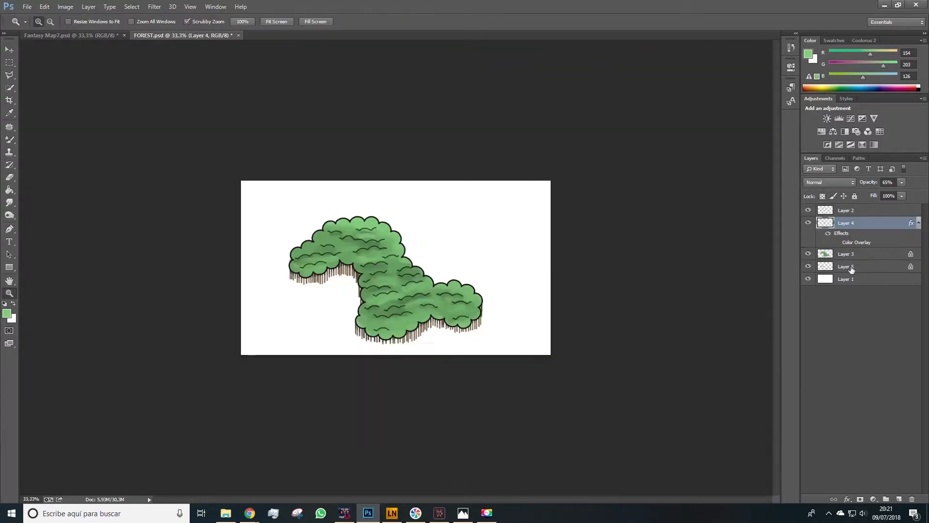
- Add a new layer just above the background layer and switch back to the Brush Tool
click(852, 266)
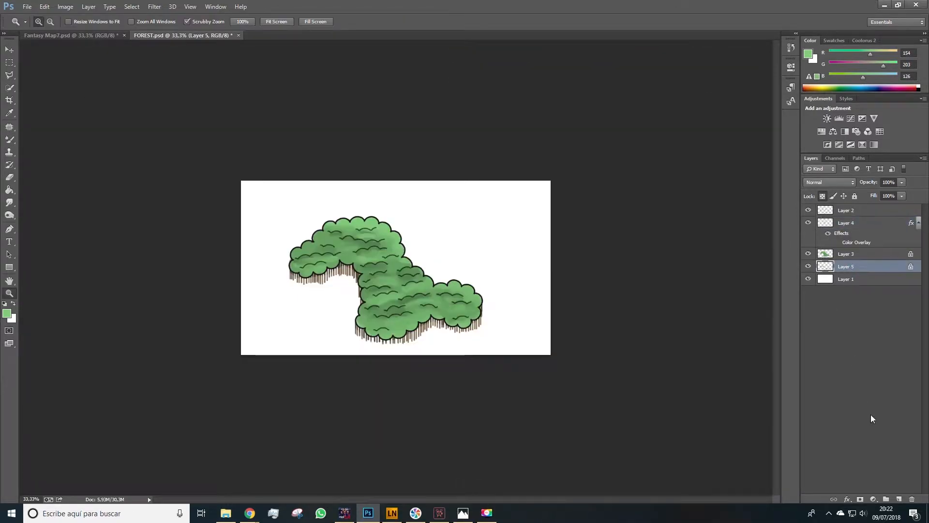
click(901, 498)
drag(849, 273, 846, 286)
key(b)
key(bracketright)
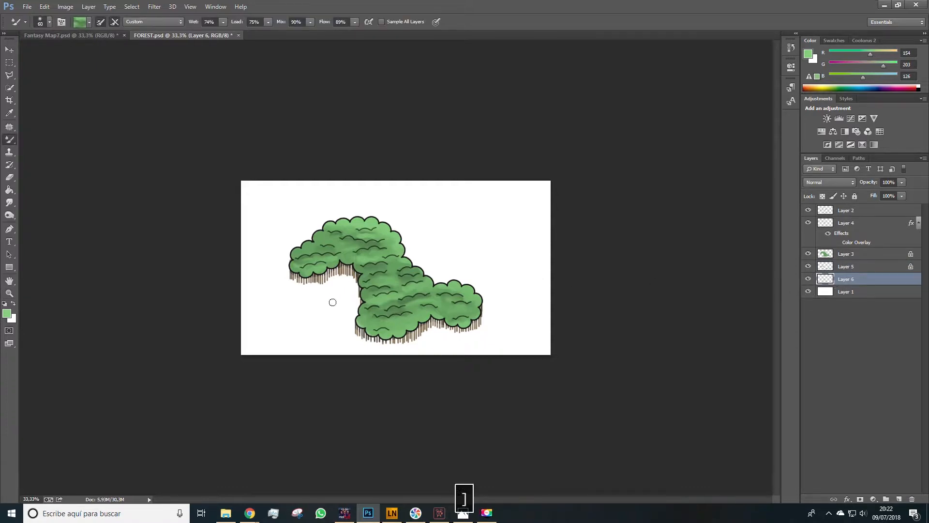
right_click(11, 141)
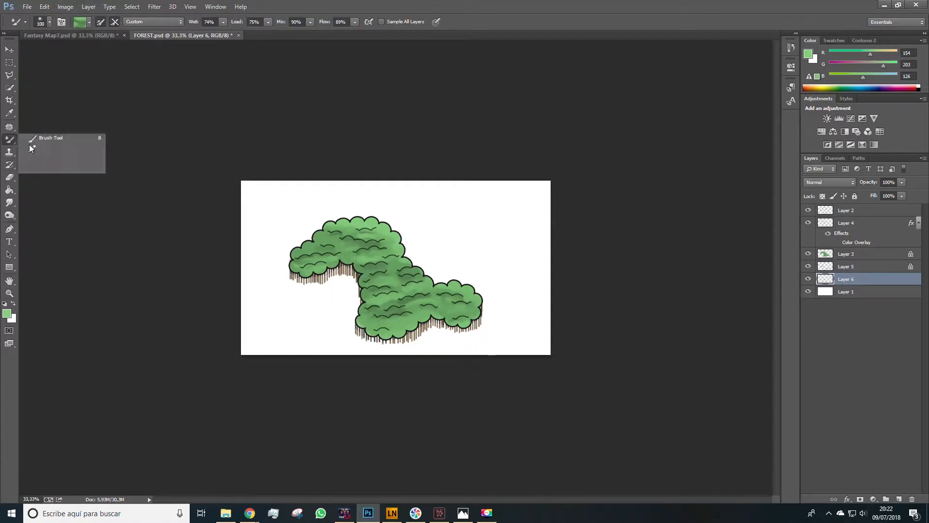
click(39, 141)
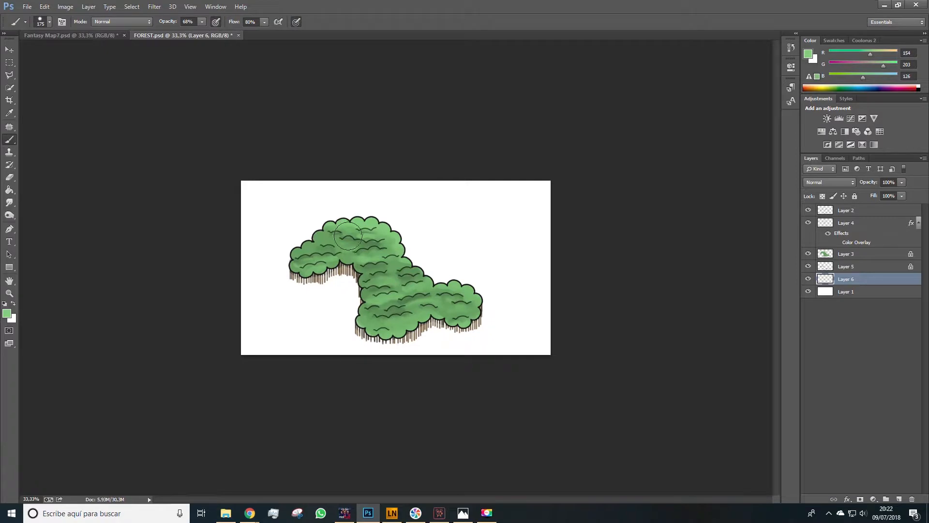
- Pick a pale beige, paint a soft shadow around the forest's base, and set the layer opacity to 37%
click(9, 312)
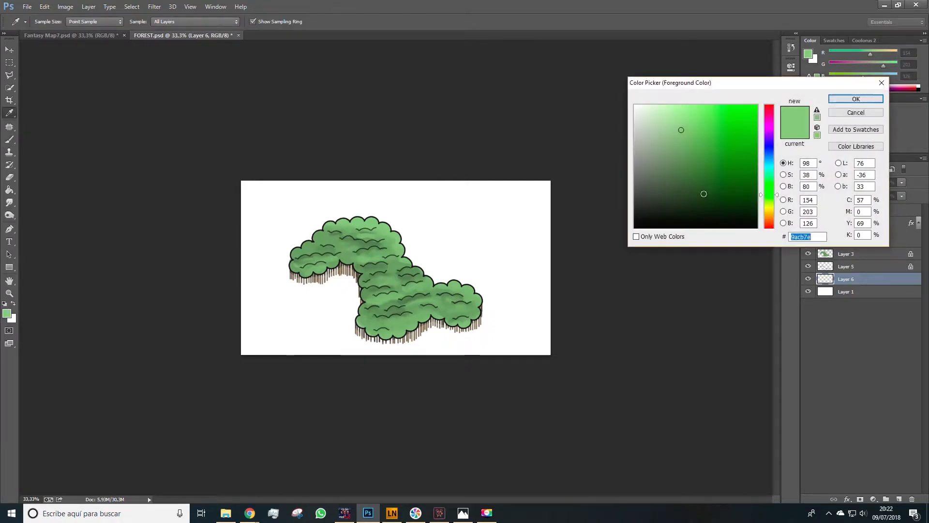
drag(769, 196, 772, 214)
drag(690, 177, 664, 144)
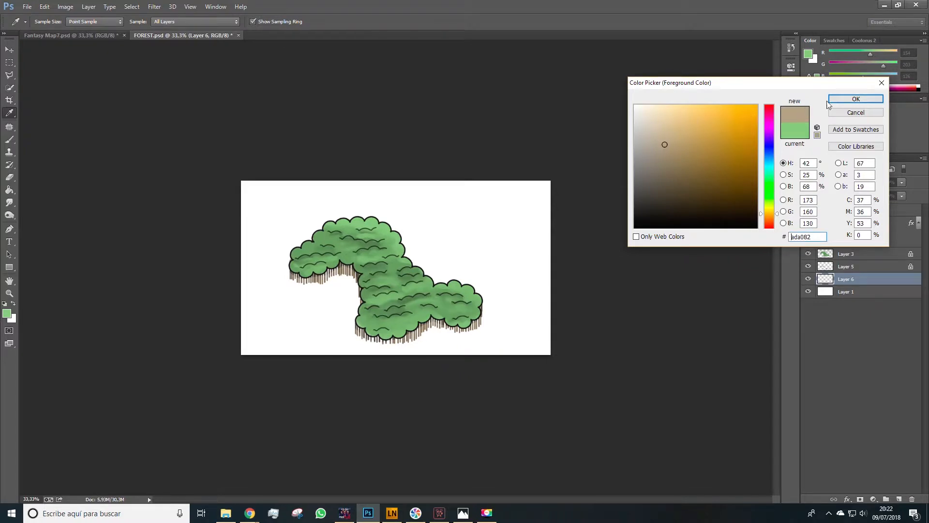
click(856, 99)
key(b)
mouse_move(417, 319)
mouse_down()
mouse_move(394, 328)
mouse_move(368, 322)
mouse_move(355, 270)
mouse_move(305, 268)
mouse_move(332, 261)
mouse_move(307, 256)
mouse_up()
mouse_move(356, 322)
mouse_down()
mouse_move(387, 339)
mouse_move(477, 312)
mouse_up()
click(901, 182)
drag(902, 193, 870, 193)
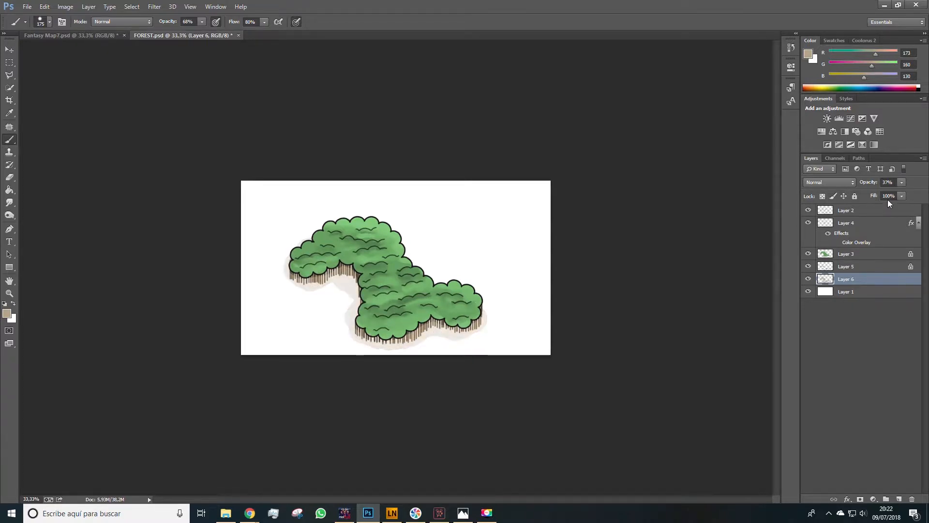
- Add a new layer above the green fill layer, pick a pale green, and shrink the brush
key(z)
double_click(396, 268)
click(857, 254)
click(899, 499)
key(b)
alt+click(393, 280)
key([)
key([)
key([)
key([)
key([)
key([)
click(8, 316)
click(842, 98)
key([)
key([)
key([)
key([)
key([)
- Paint pale green highlight strokes over the canopy bumps and set the layer opacity to 49%
drag(534, 322, 475, 322)
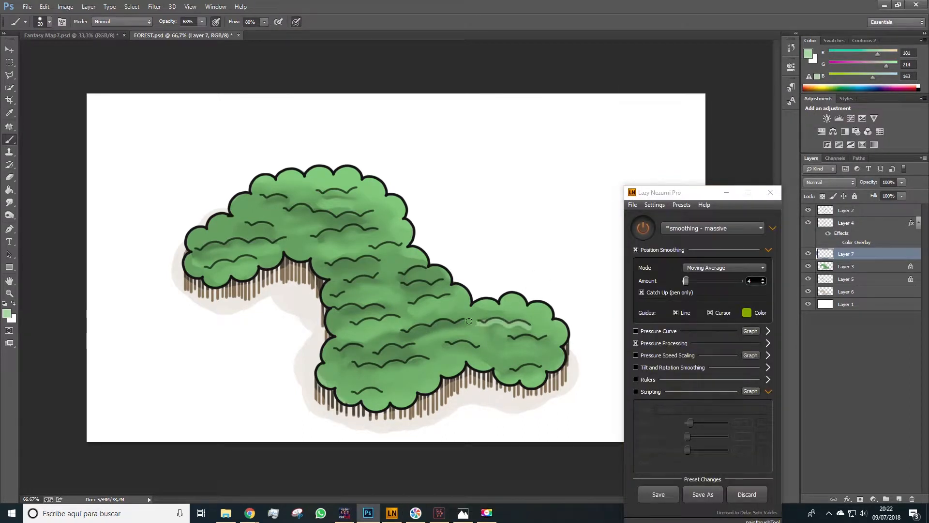
drag(375, 231, 320, 235)
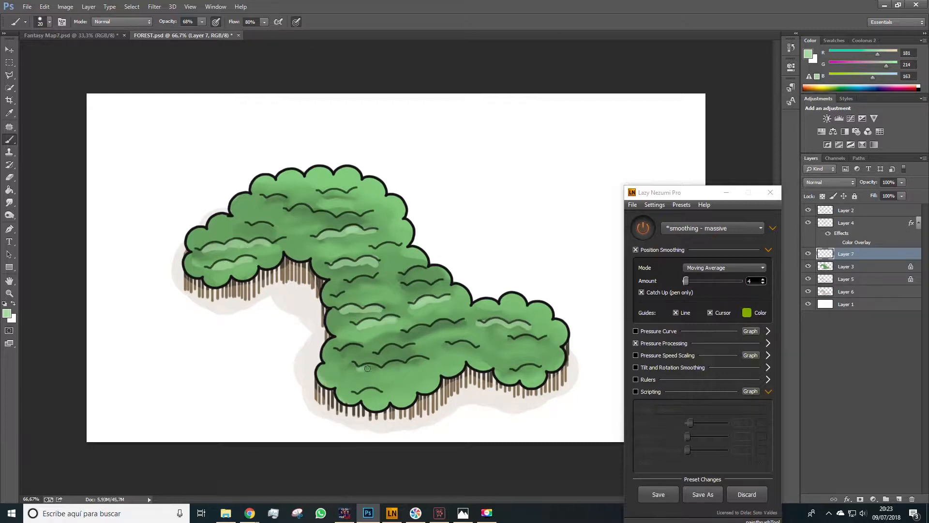
drag(362, 368, 427, 363)
mouse_move(535, 340)
mouse_down()
mouse_move(448, 347)
mouse_move(450, 323)
mouse_up()
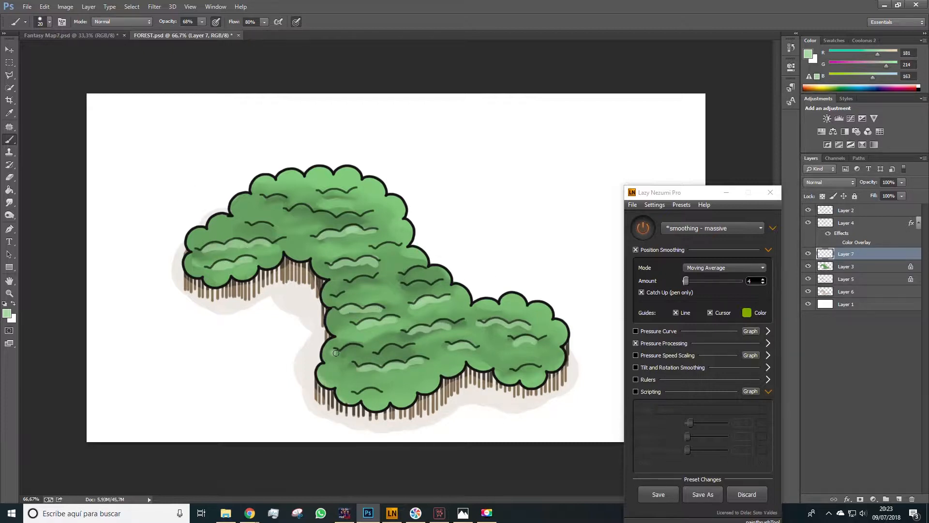
drag(333, 352, 360, 350)
drag(373, 351, 404, 349)
drag(440, 284, 407, 287)
drag(372, 213, 289, 218)
drag(348, 193, 325, 196)
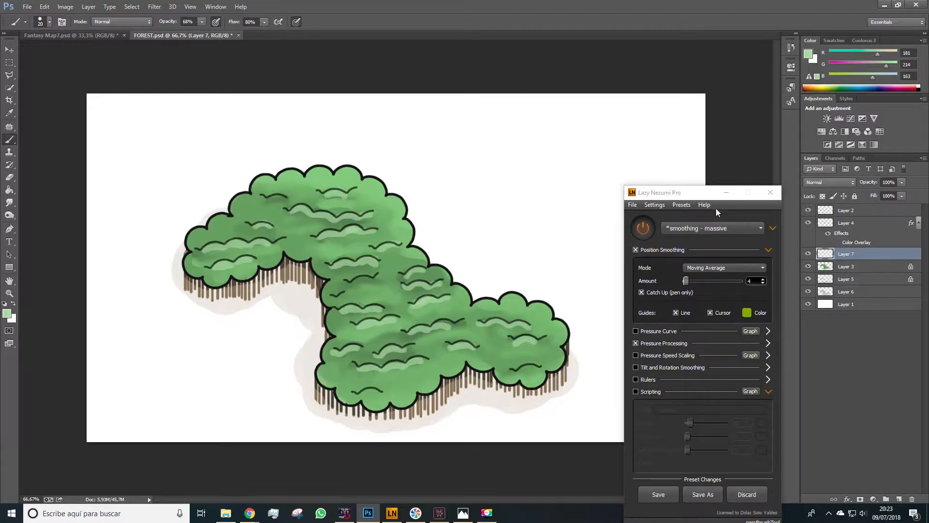
key(space)
click(902, 196)
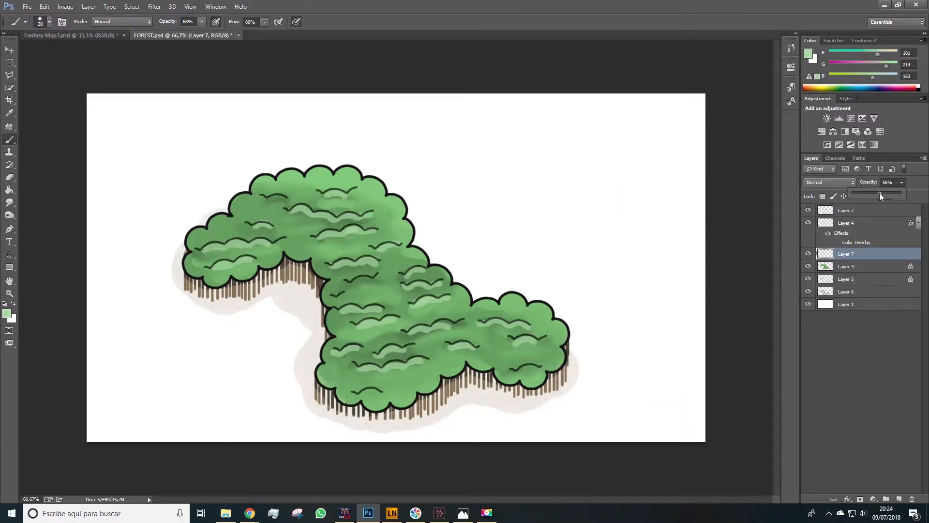
drag(880, 195, 873, 193)
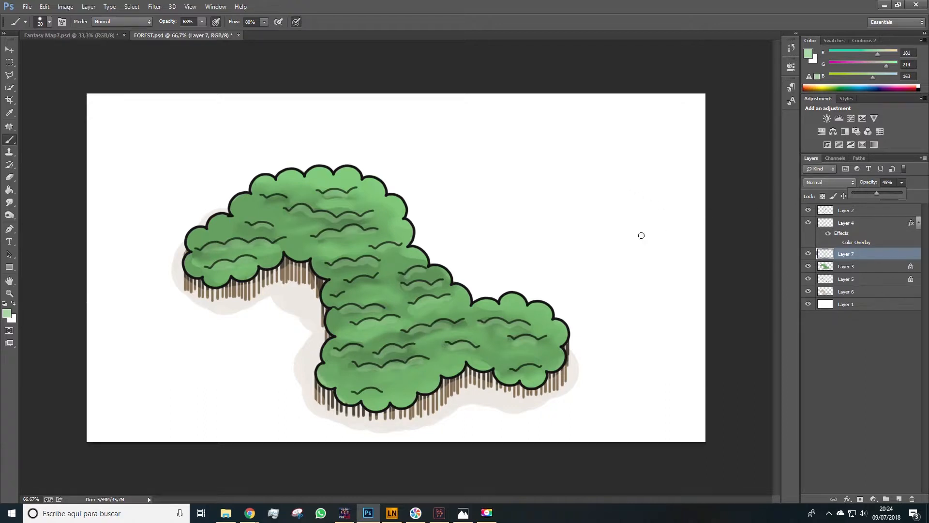
- Zoom out and create a new layer group above the forest layers
key(x)
key(z)
alt+click(424, 289)
alt+click(424, 289)
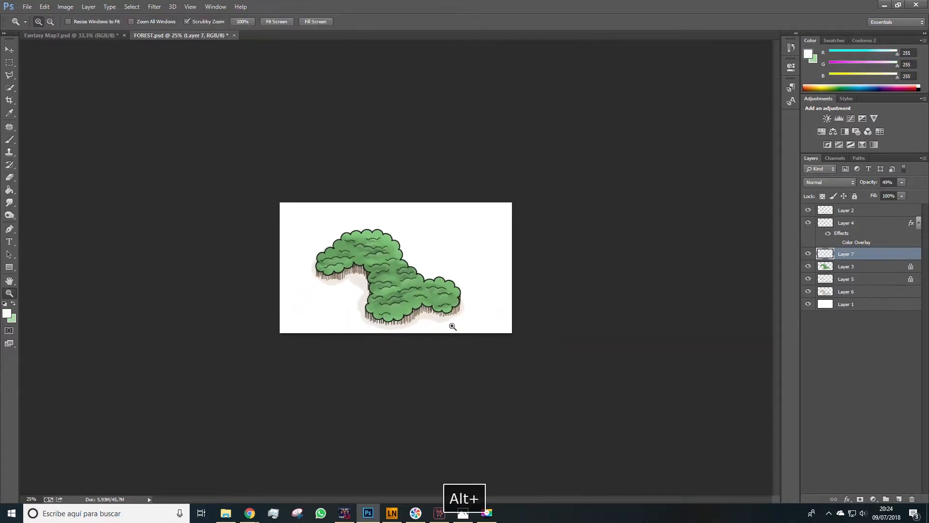
key(v)
click(853, 214)
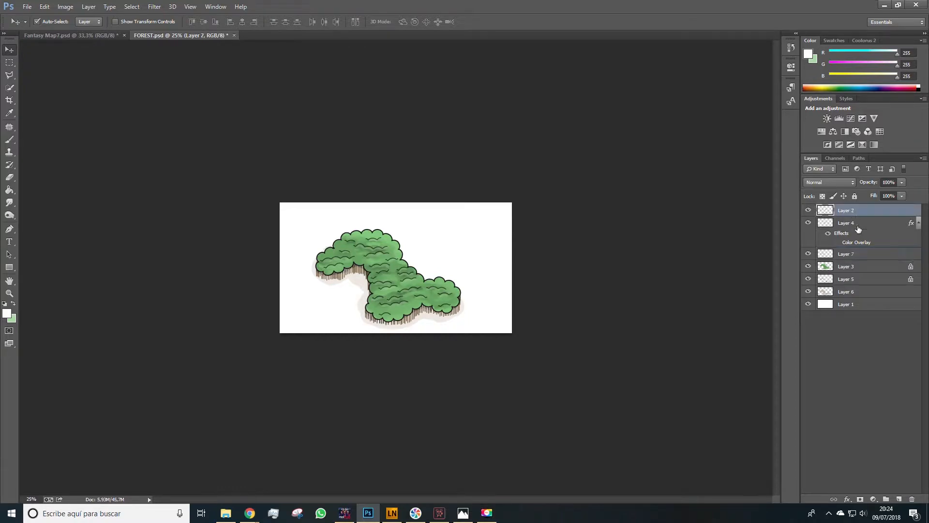
click(850, 269)
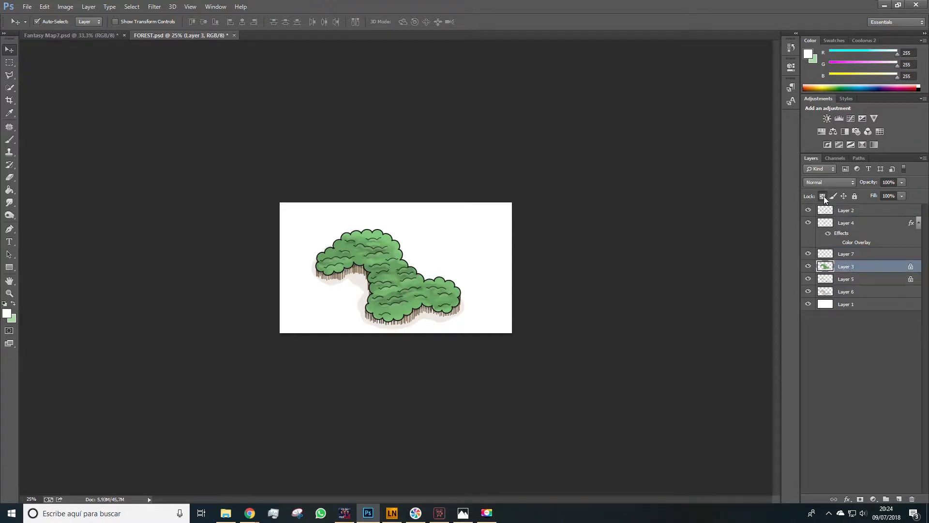
click(886, 499)
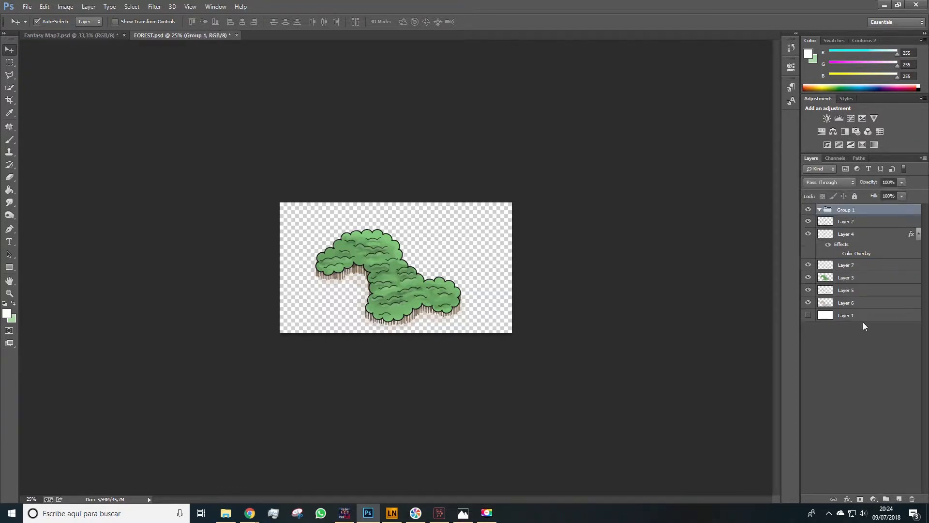
- Move all forest layers from Layer 2 through Layer 6 into the group
click(845, 223)
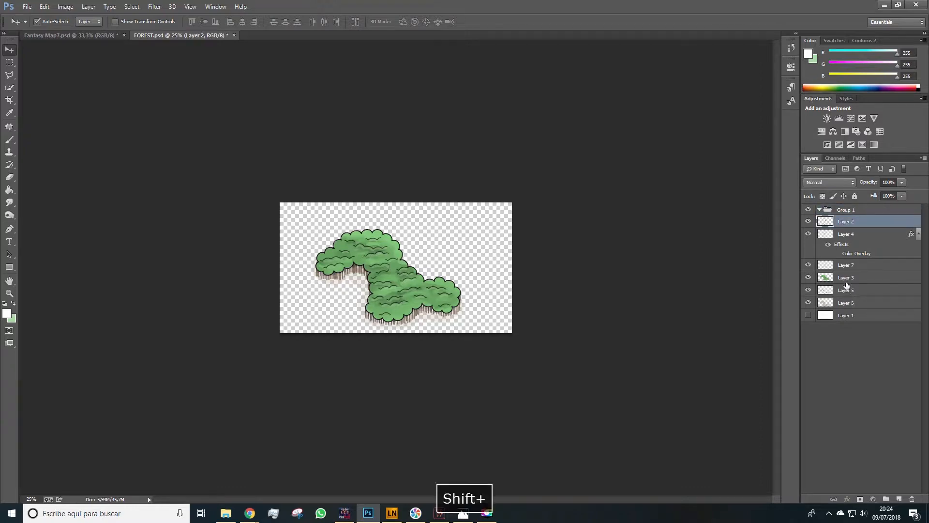
shift+click(846, 302)
drag(839, 224, 842, 211)
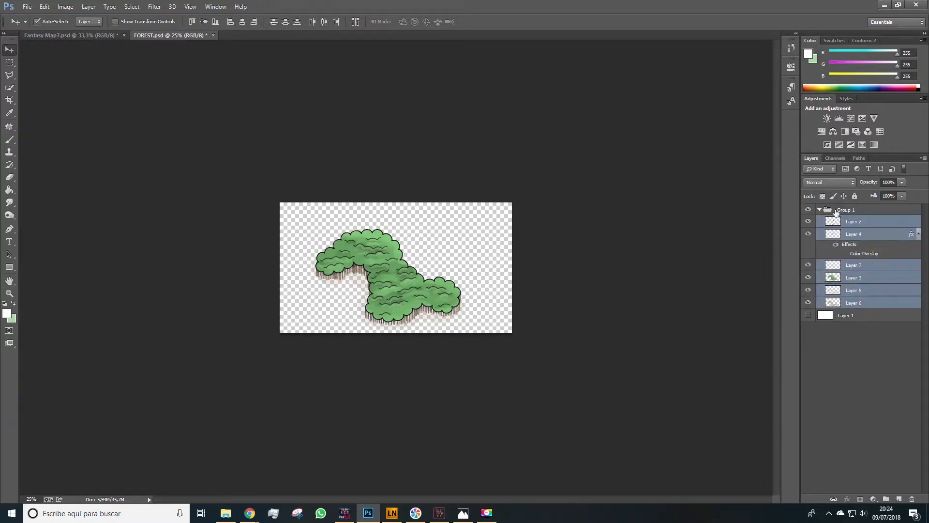
- Convert the selected forest layer group into a smart object
click(821, 209)
shift+click(842, 222)
right_click(842, 224)
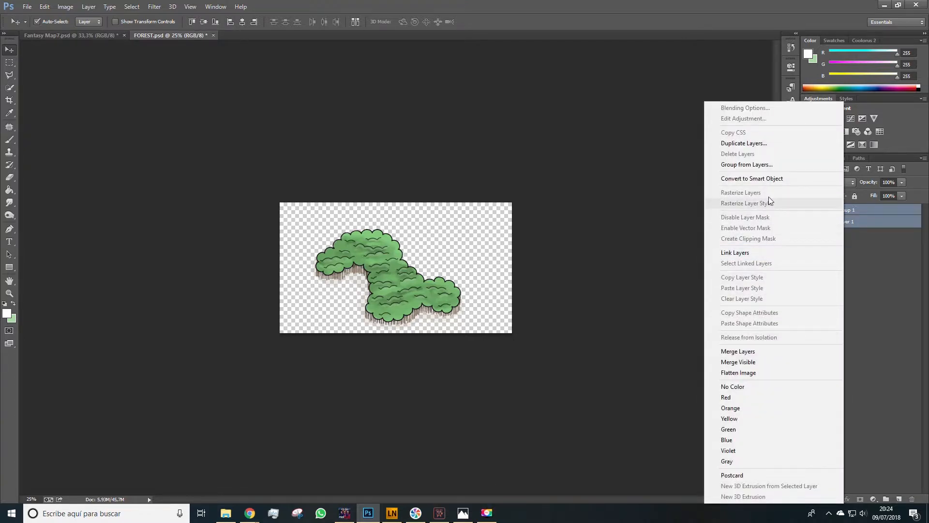
click(762, 178)
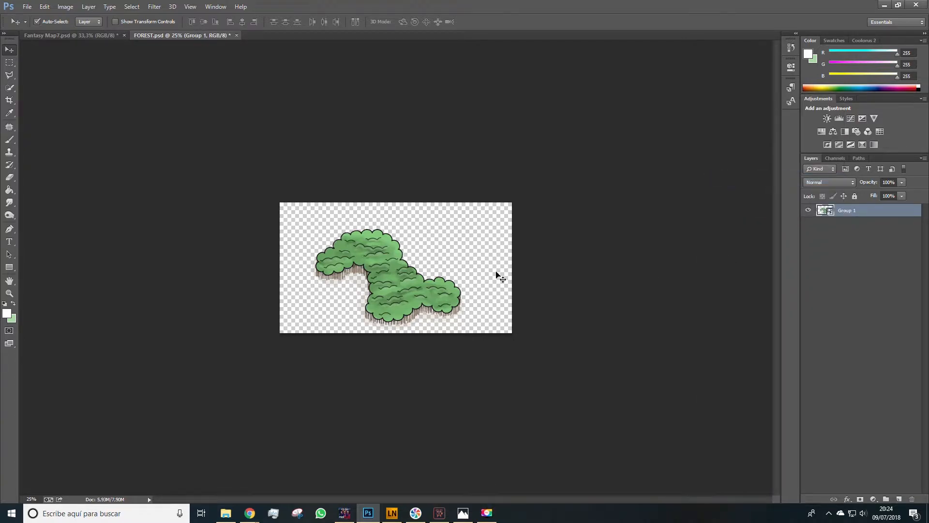
- Rename the smart object layer to forest
key(v)
double_click(846, 211)
text(forest)
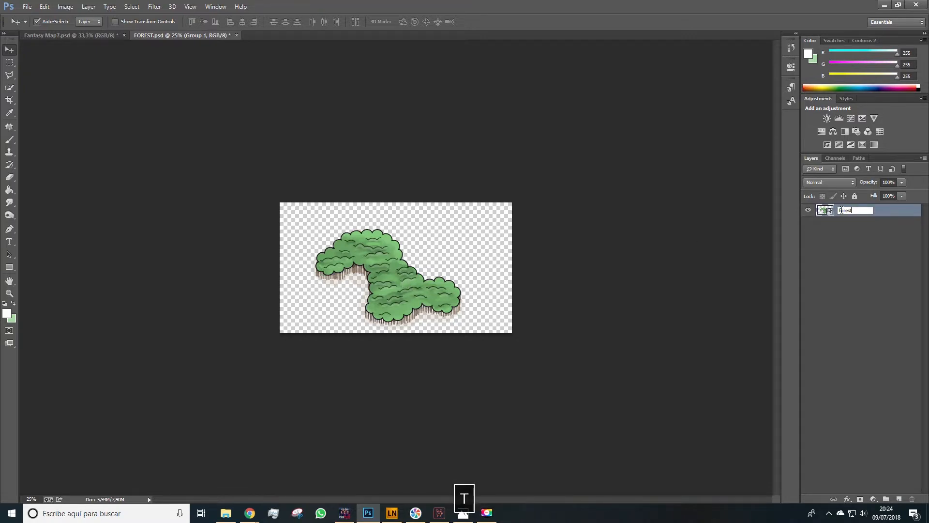
click(864, 306)
- Save the FOREST document
click(27, 7)
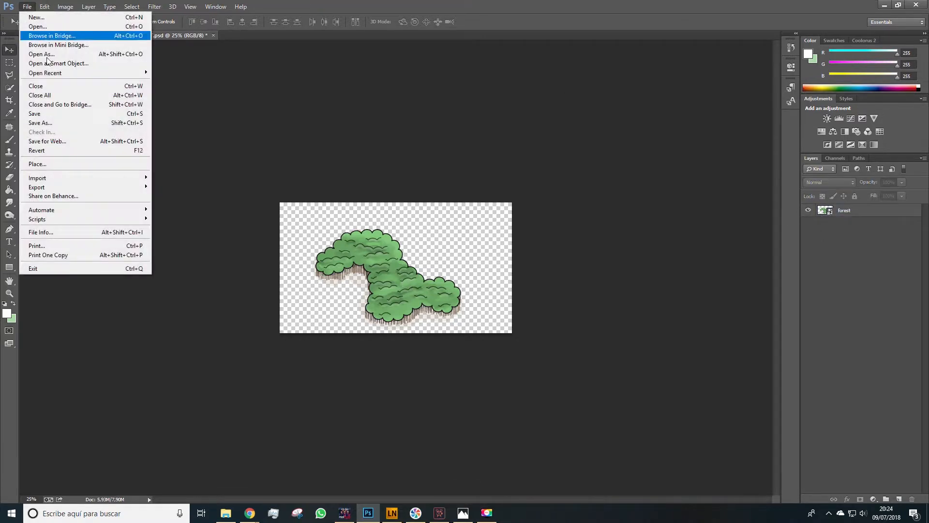
click(61, 120)
key(Return)
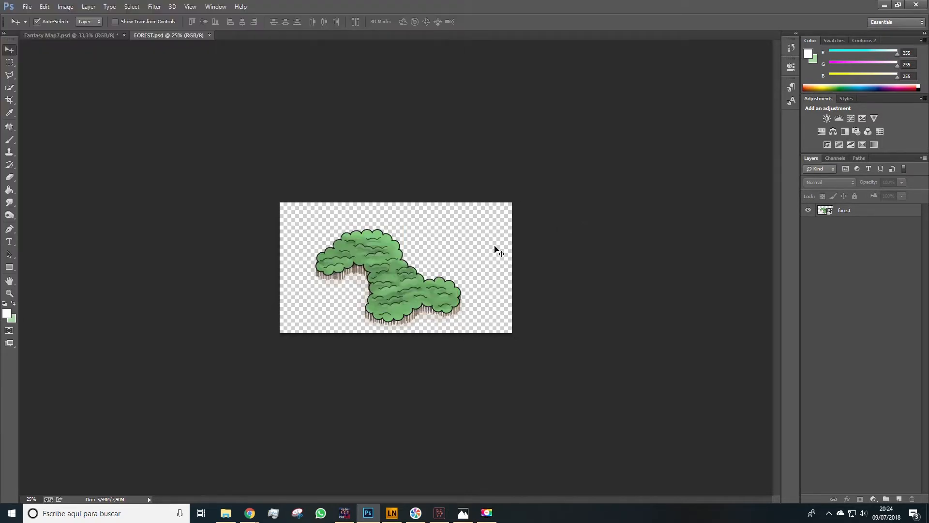
- Bring the forest layer into the fantasy map document and scale it down onto the northern continent's green area
drag(390, 272, 130, 83)
drag(217, 160, 226, 202)
key(ctrl+t)
drag(339, 249, 114, 121)
drag(83, 104, 259, 167)
scroll(257, 165, up, 2)
drag(320, 204, 239, 156)
drag(192, 138, 221, 183)
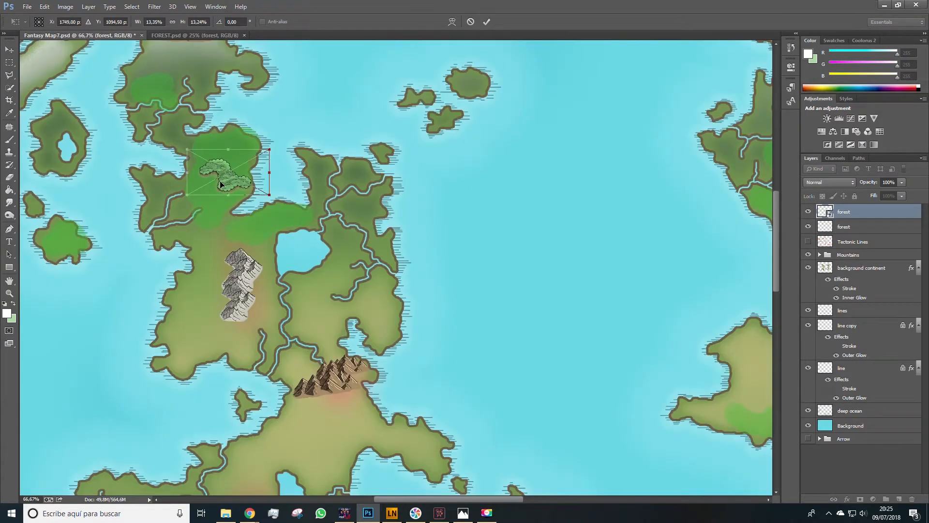
key(Return)
- Nudge the forest layer slightly into place on the map
key(Left)
key(v)
key(Down)
key(Left)
key(z)
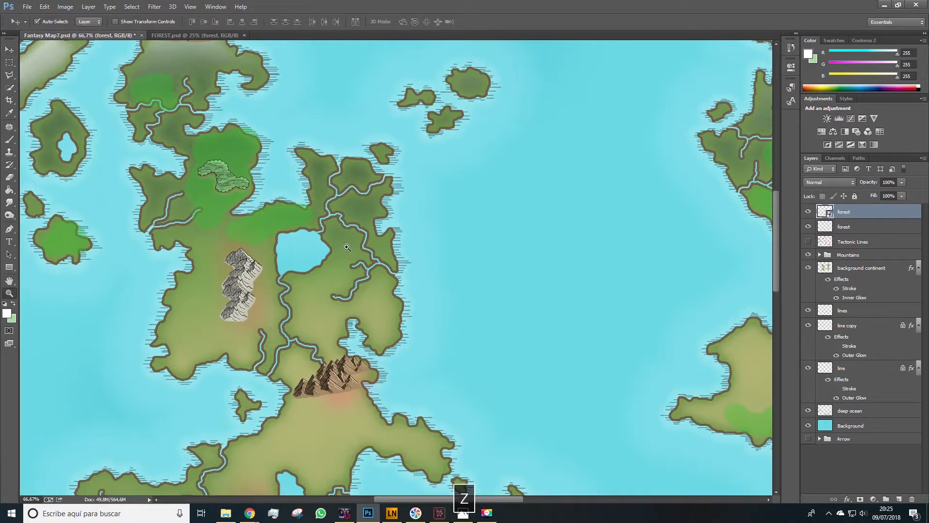
alt+click(446, 286)
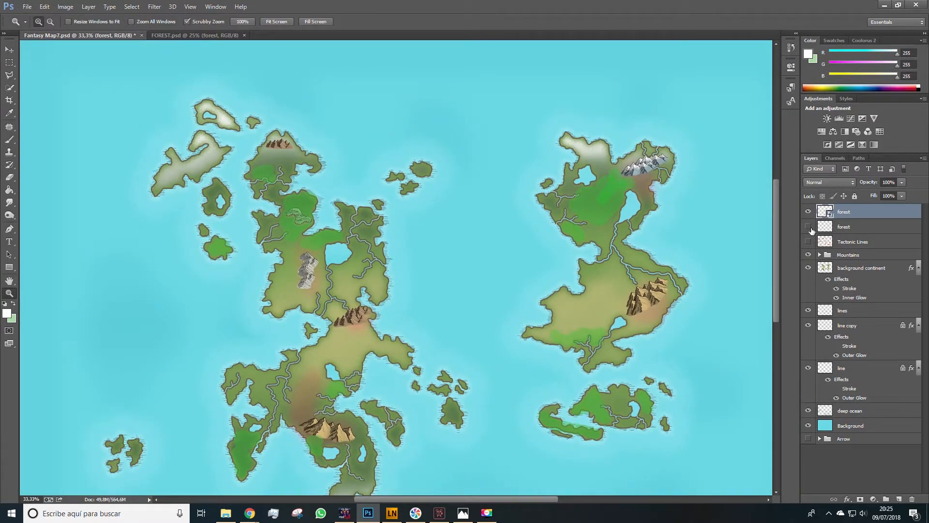
key(space)
drag(560, 255, 546, 248)
key(v)
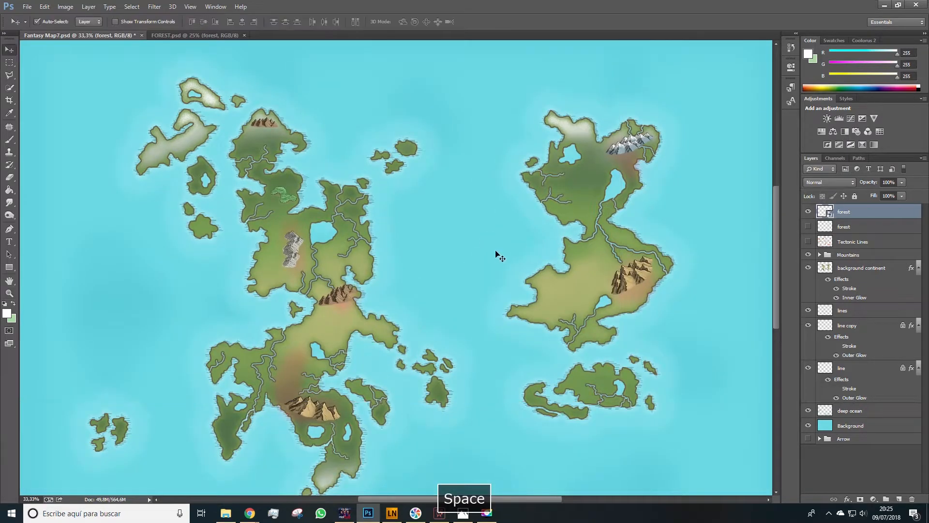
key(z)
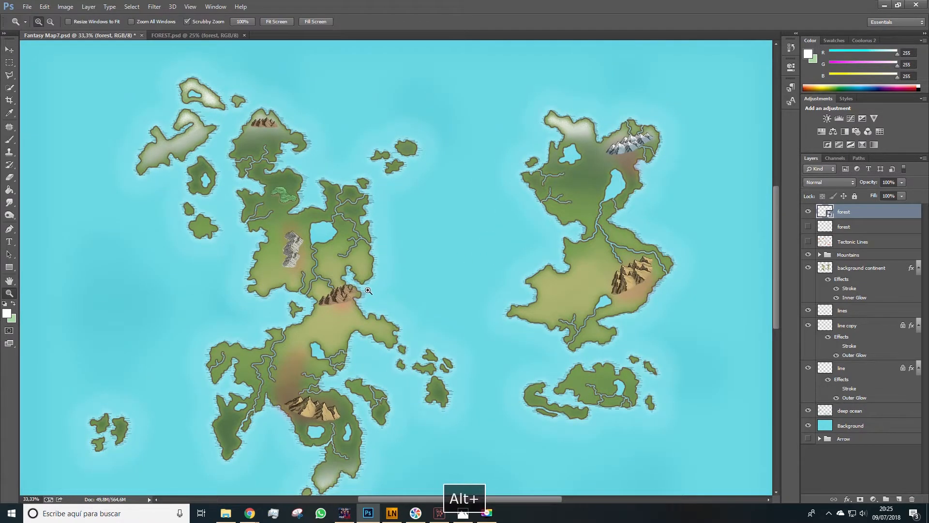
alt+click(131, 138)
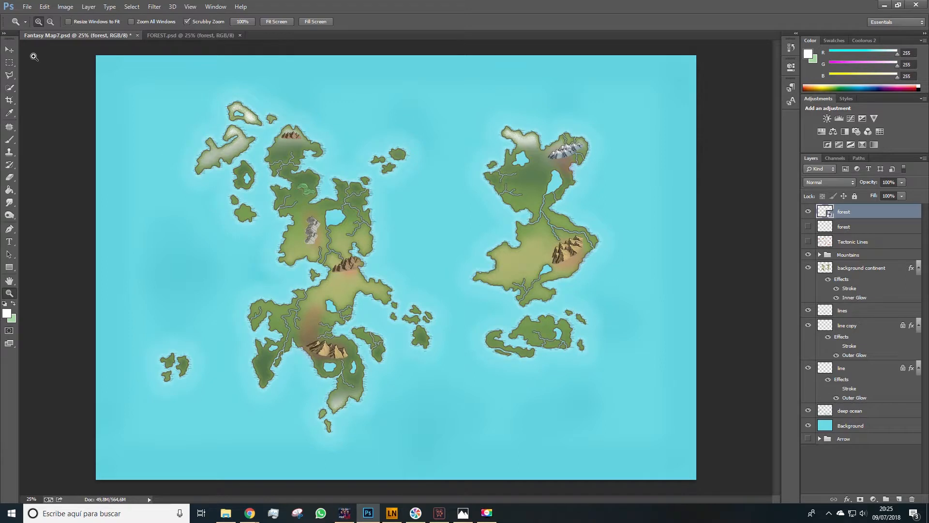
click(15, 53)
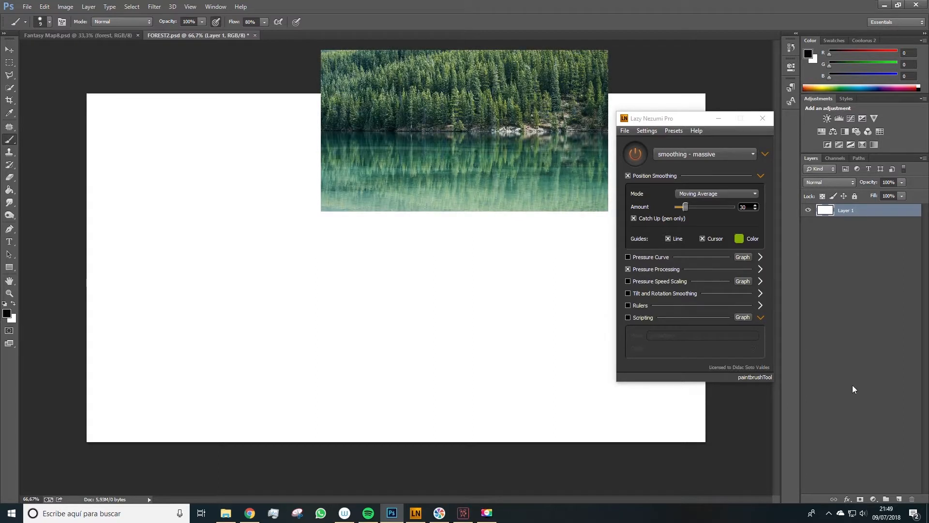
- Add a new layer and sketch a tall triangular pine outline with two trunk lines beneath it
click(900, 499)
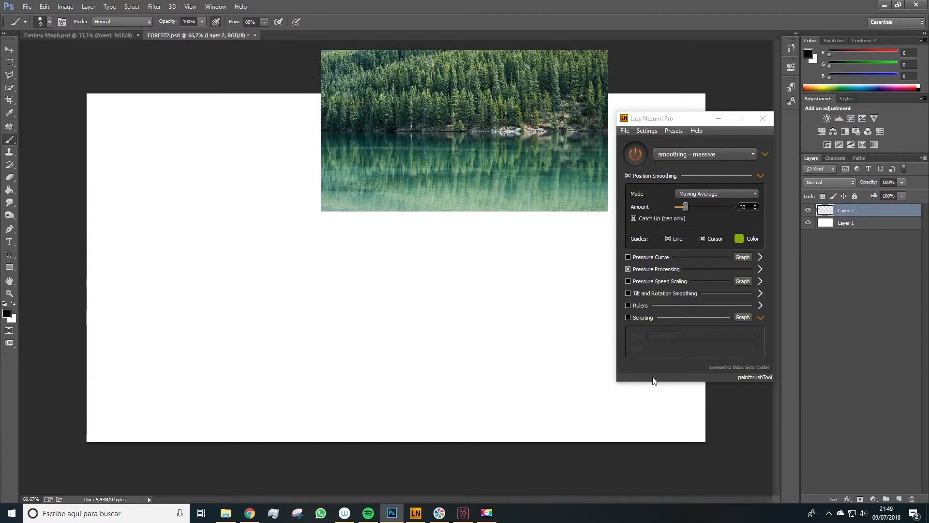
key(ctrl+z)
drag(153, 311, 269, 315)
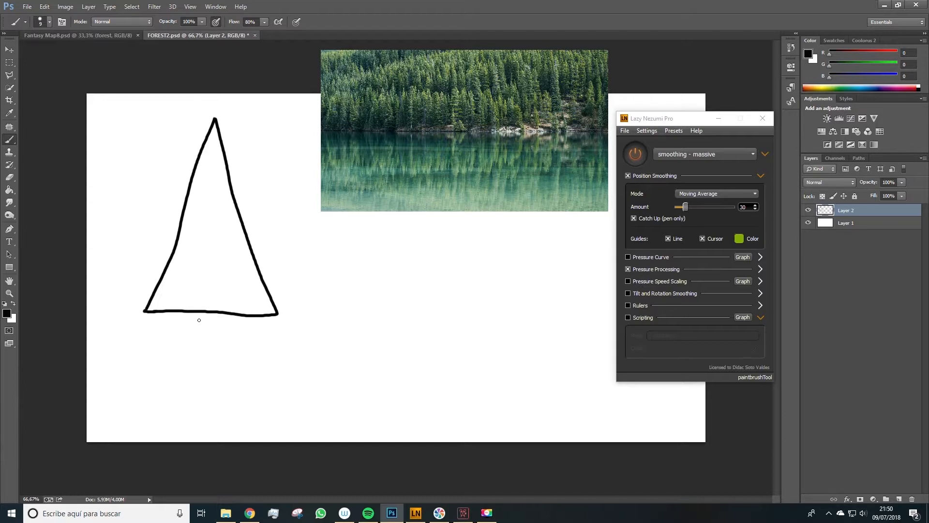
drag(214, 312, 218, 401)
- Fill the triangular canopy with black using the Paint Bucket
key(g)
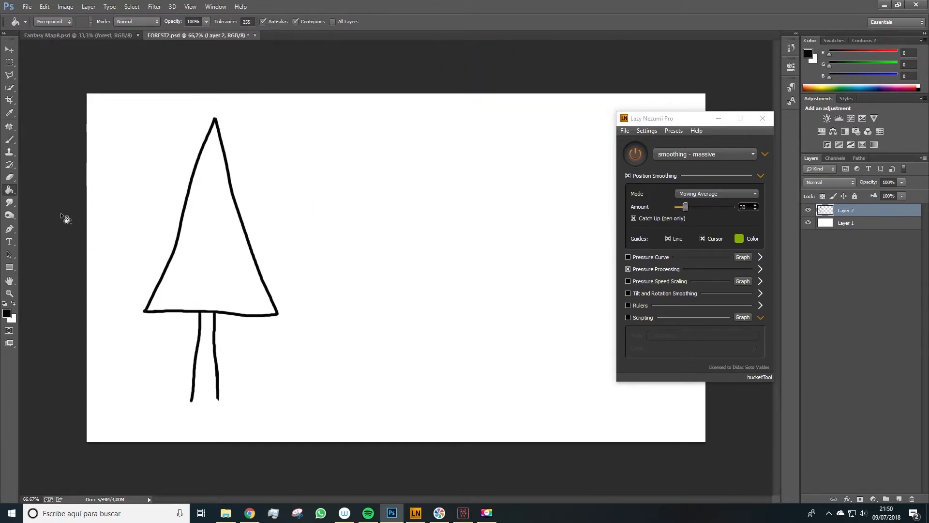
scroll(170, 244, up, 4)
click(253, 138)
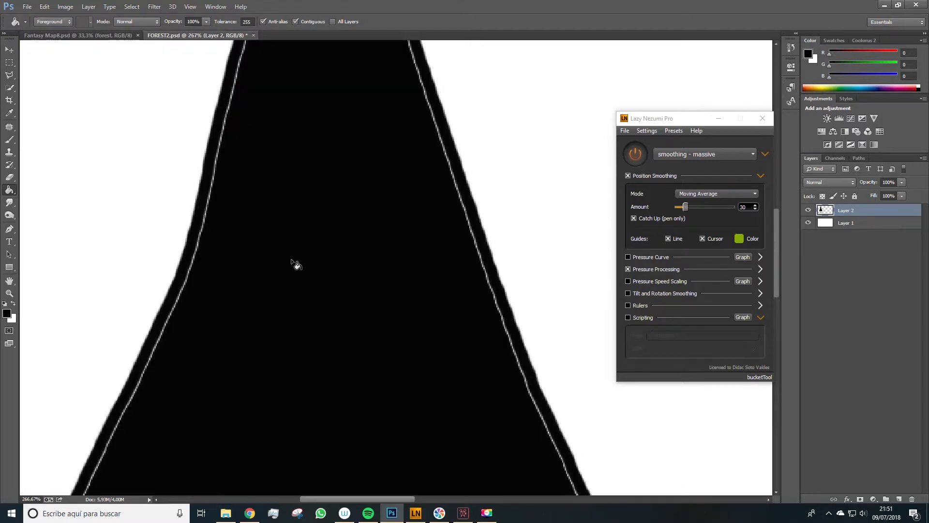
- Paint black over the remaining gaps along the canopy edges with the brush
key(b)
drag(291, 121, 228, 455)
shift+click(218, 170)
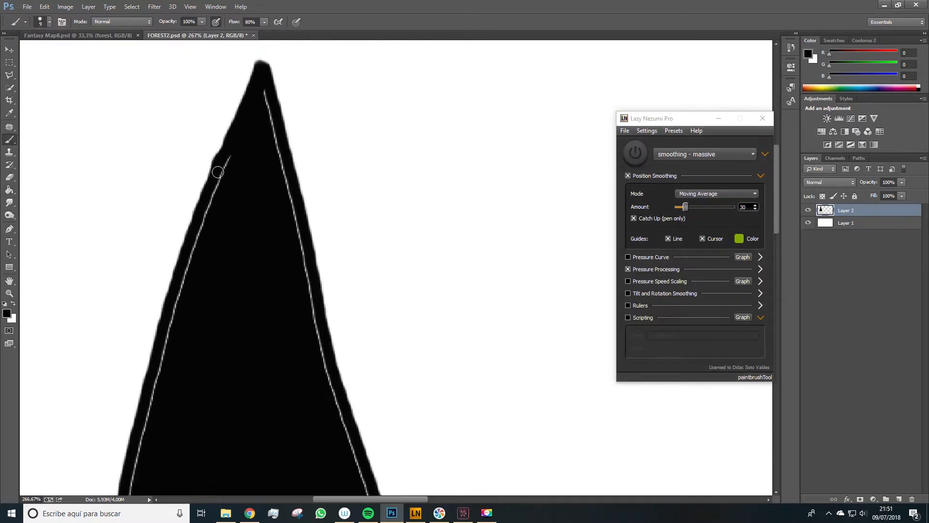
shift+click(252, 166)
mouse_move(193, 377)
mouse_down()
mouse_move(259, 176)
mouse_move(230, 82)
mouse_up()
shift+click(176, 290)
drag(176, 291, 262, 110)
shift+click(151, 310)
drag(407, 304, 199, 255)
shift+click(310, 281)
drag(355, 118, 310, 329)
shift+click(311, 108)
drag(312, 108, 289, 273)
scroll(289, 273, down, 3)
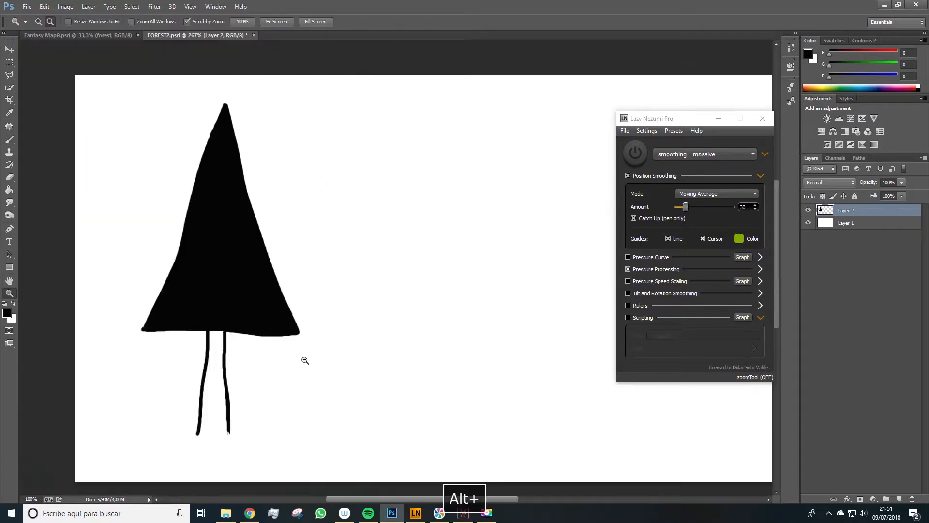
scroll(201, 135, up, 4)
drag(242, 149, 252, 186)
key(e)
key(z)
scroll(251, 186, down, 8)
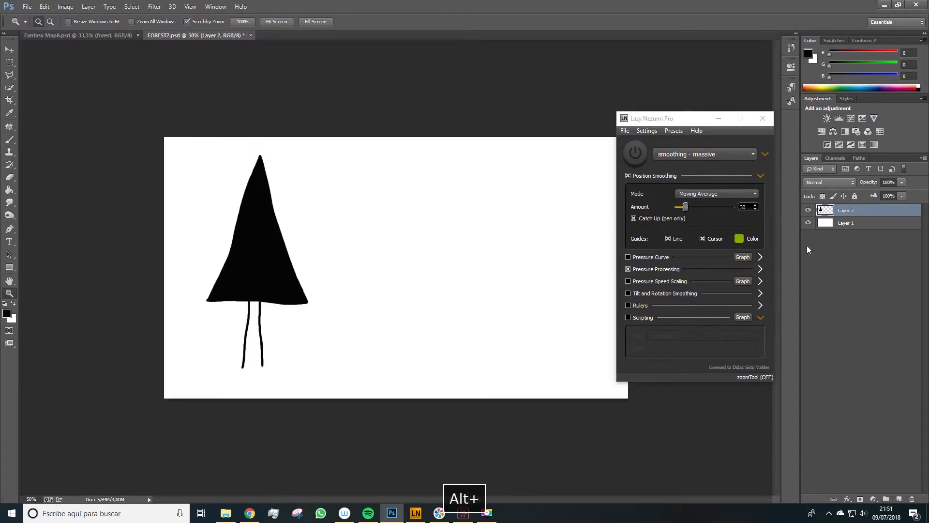
- Duplicate the tree layer and move the copy to the right of the original
right_click(860, 210)
click(777, 144)
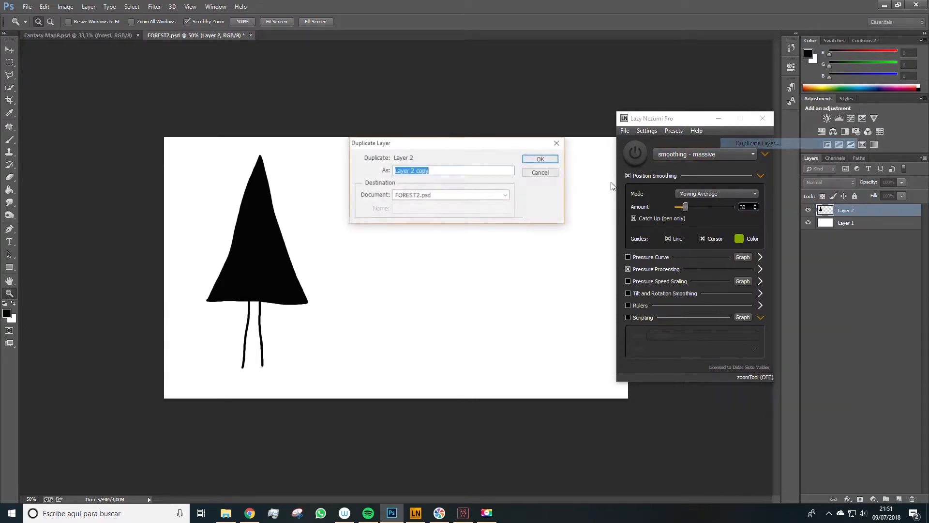
click(546, 159)
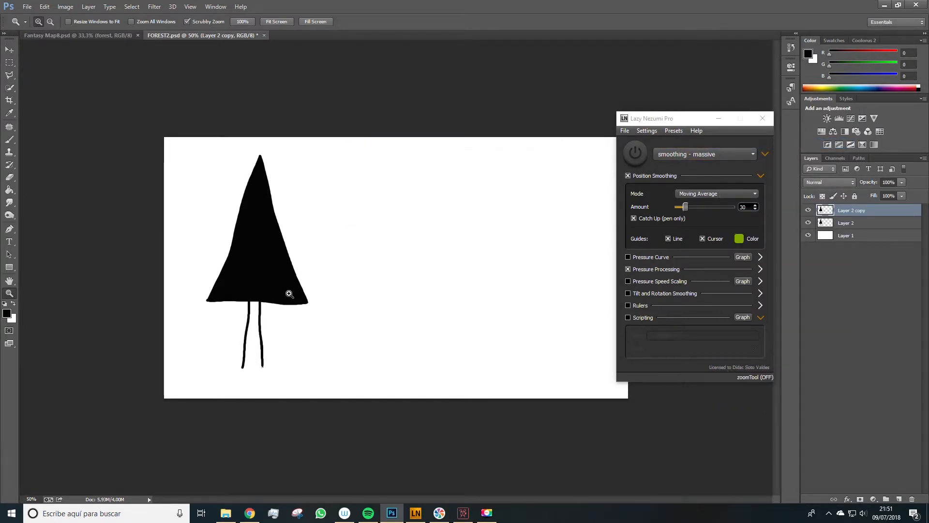
key(v)
drag(279, 294, 438, 294)
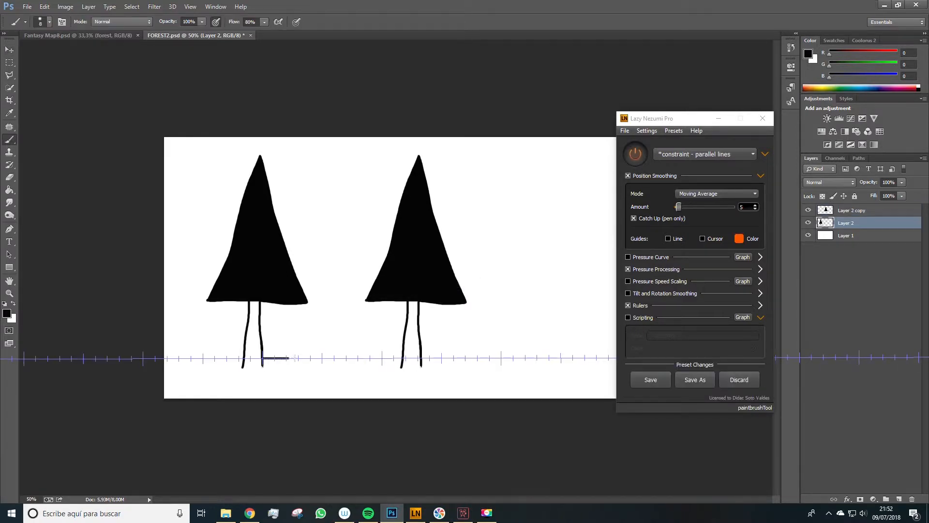
- Shrink the brush and draw parallel horizontal shadow lines beside the first tree's trunk
key(ctrl+z)
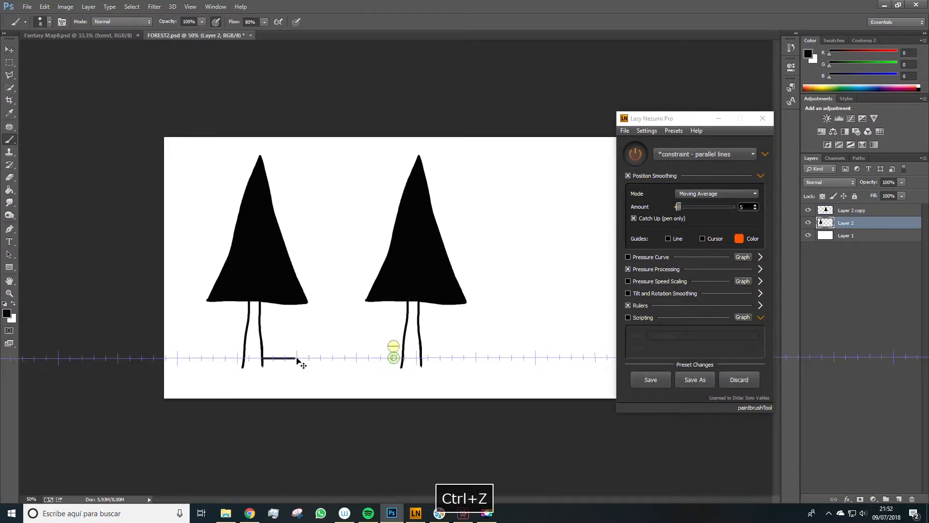
key(bracketleft)
key(bracketleft)
mouse_move(262, 354)
mouse_down()
mouse_move(332, 360)
mouse_move(281, 364)
mouse_move(322, 365)
mouse_up()
drag(257, 370, 300, 371)
drag(263, 349, 275, 349)
drag(262, 347, 272, 347)
- Draw parallel horizontal shadow lines under the second tree on the copy layer
click(852, 210)
mouse_move(409, 372)
mouse_down()
mouse_move(494, 372)
mouse_move(481, 369)
mouse_up()
mouse_move(425, 363)
mouse_down()
mouse_move(445, 364)
mouse_move(416, 367)
mouse_up()
drag(411, 362, 419, 362)
drag(412, 357, 417, 353)
drag(413, 348, 417, 348)
drag(252, 365, 259, 365)
drag(448, 364, 476, 364)
drag(414, 377, 450, 377)
- Open the Liquify filter on the first tree's layer and minimize the Lazy Nezumi window
click(846, 223)
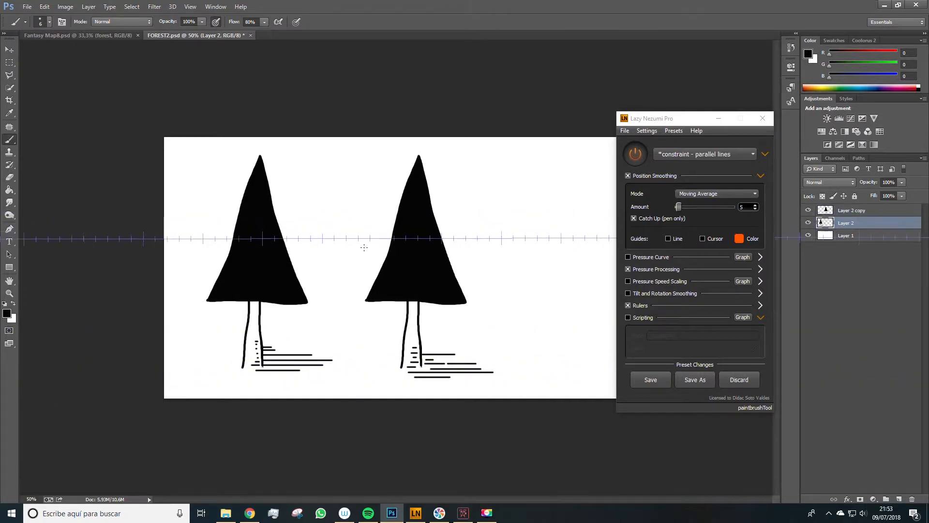
click(635, 154)
key(space)
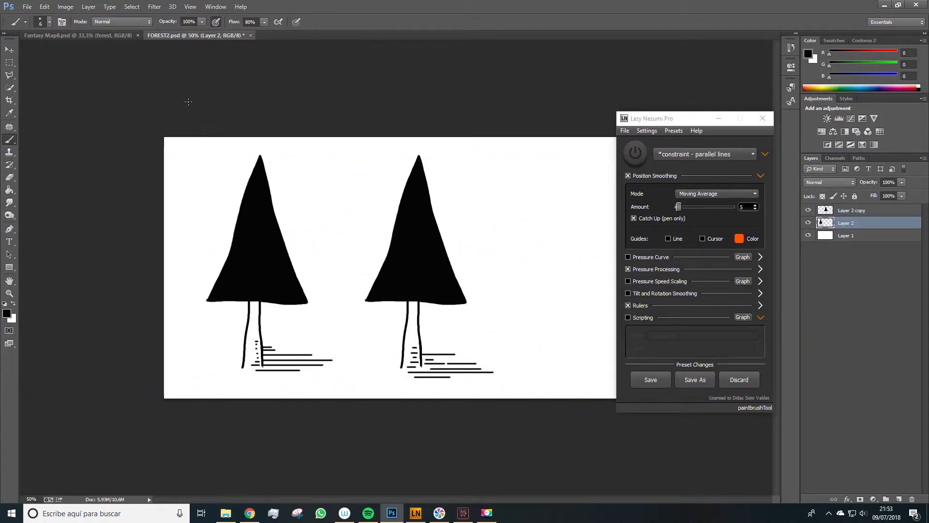
click(154, 7)
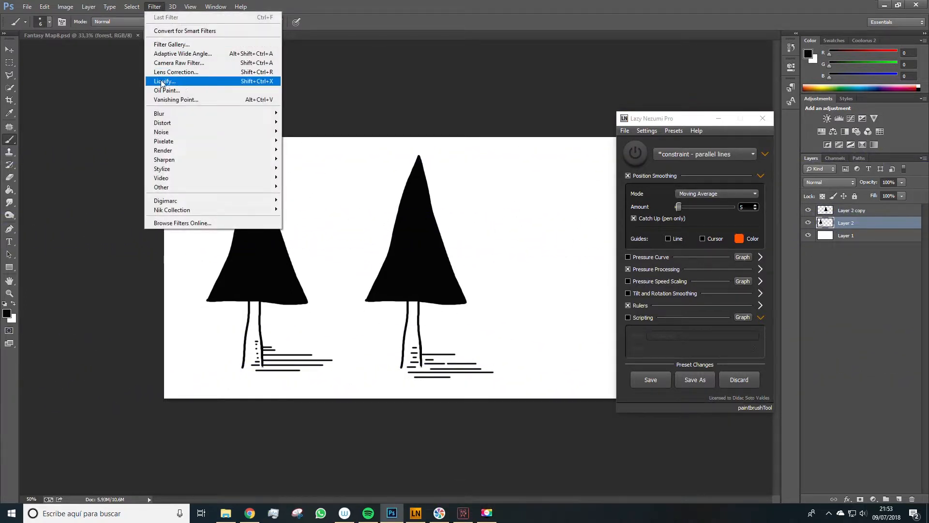
click(182, 84)
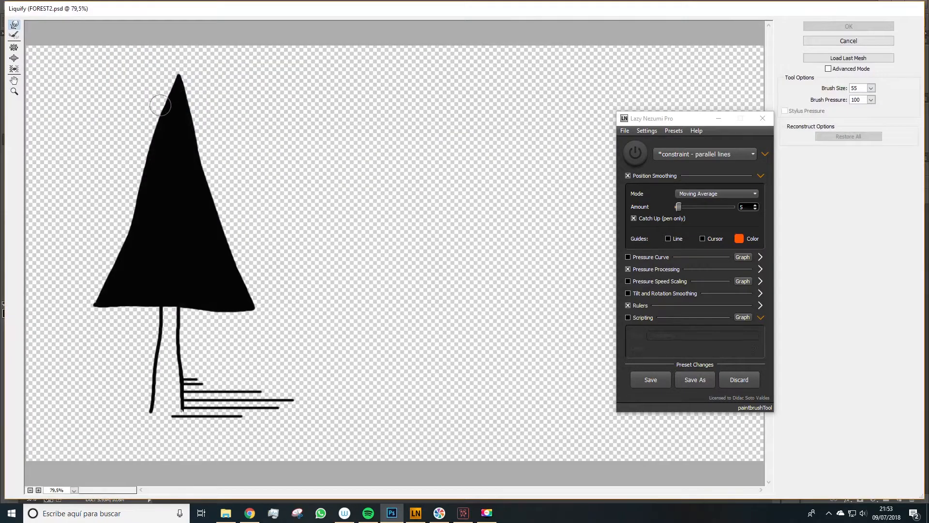
drag(690, 123, 649, 98)
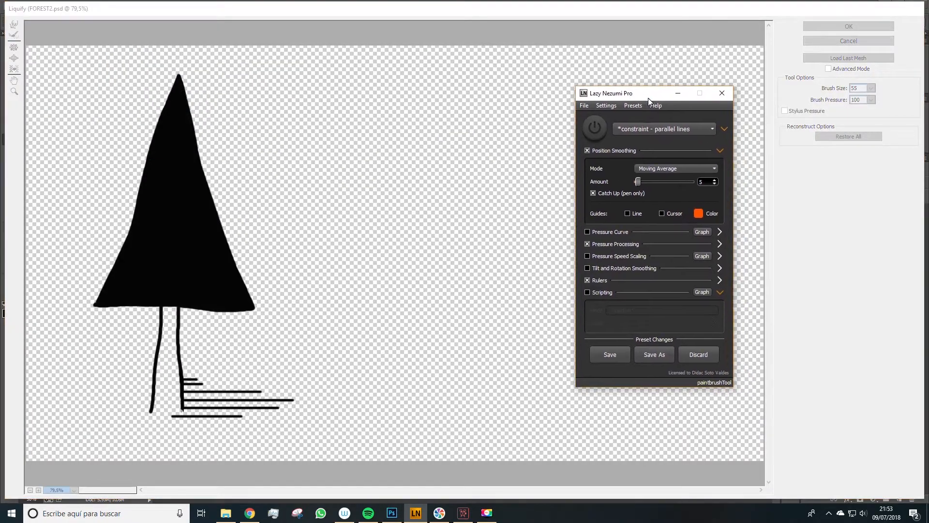
click(678, 94)
key(space)
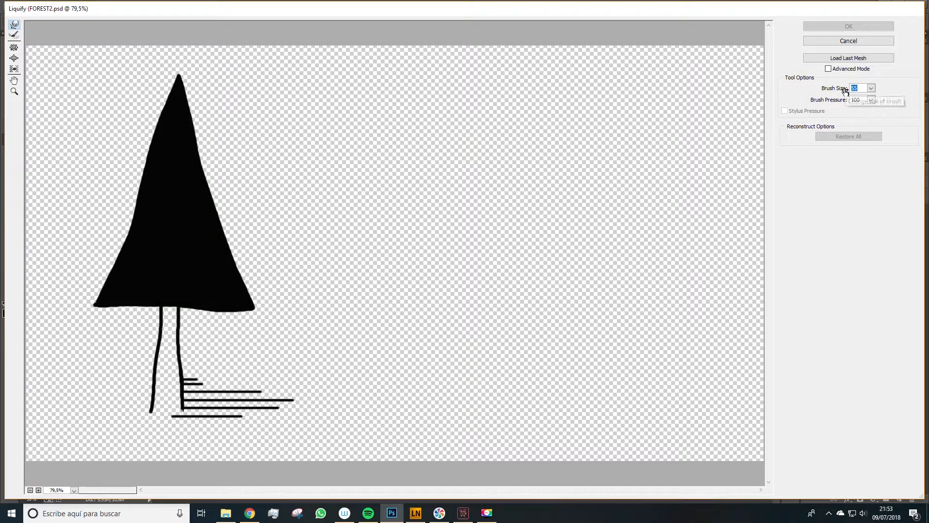
- Set the Liquify brush size to 100 and warp the canopy sides into wavy tiers, then apply
text(80)
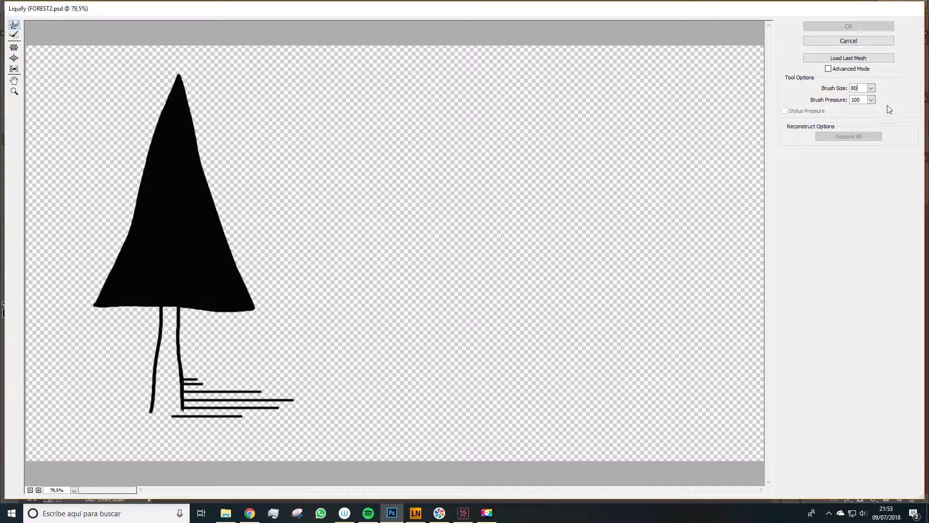
text(100)
mouse_move(156, 94)
mouse_down()
mouse_move(197, 110)
mouse_move(209, 145)
mouse_move(191, 127)
mouse_move(160, 136)
mouse_move(169, 130)
mouse_move(196, 127)
mouse_move(147, 143)
mouse_move(156, 139)
mouse_move(149, 178)
mouse_up()
mouse_move(208, 180)
mouse_down()
mouse_move(196, 160)
mouse_move(259, 299)
mouse_up()
mouse_move(101, 305)
mouse_down()
mouse_move(120, 257)
mouse_move(135, 185)
mouse_up()
drag(88, 291, 93, 294)
drag(235, 324, 212, 320)
drag(115, 317, 114, 313)
drag(214, 324, 228, 322)
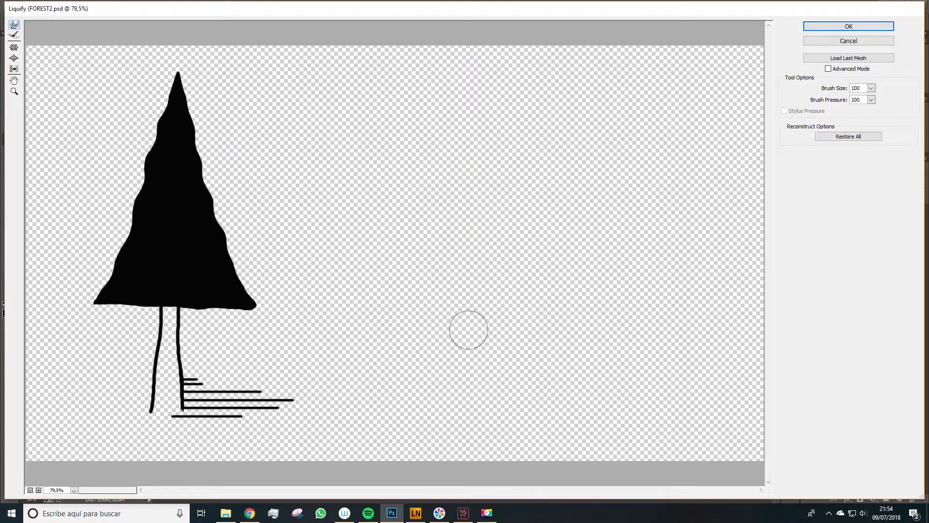
click(871, 26)
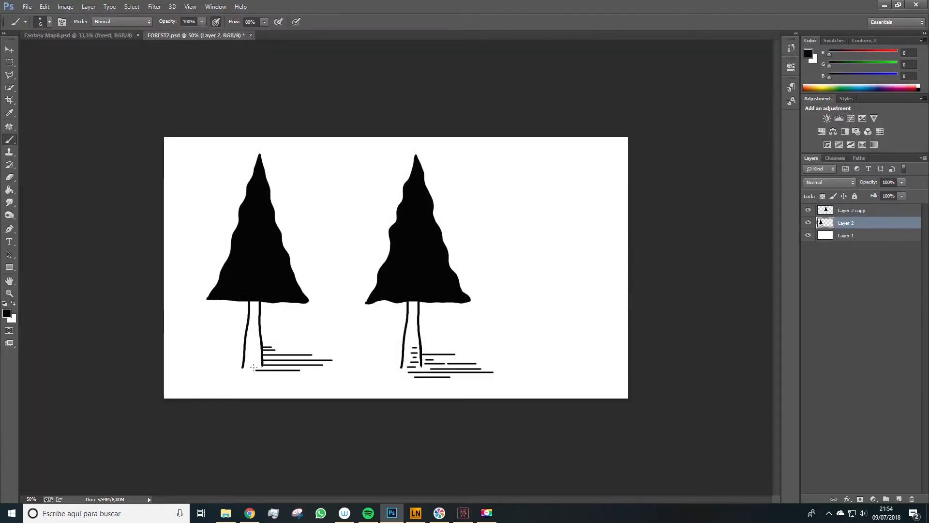
- Pick a grayish-brown colour (R123 G115 B87) and keep the new layer beneath the first tree's layer
key(space)
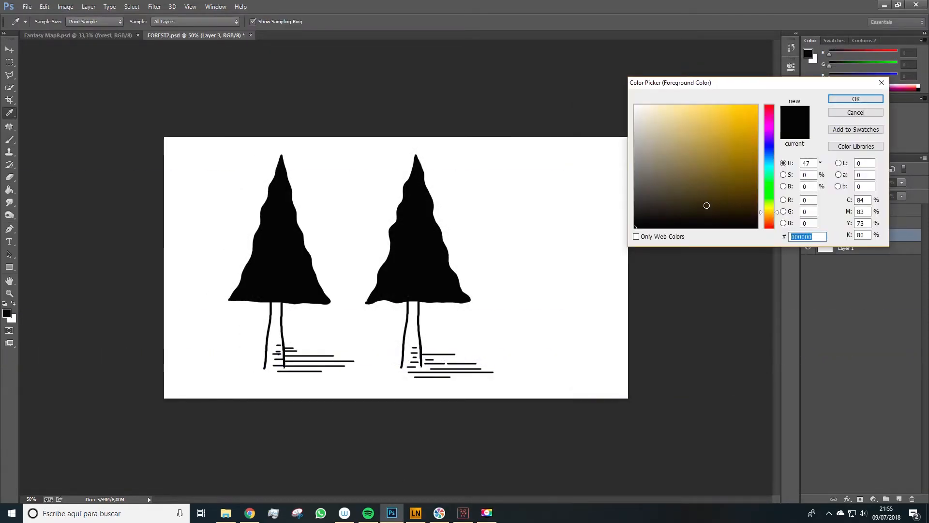
mouse_move(705, 204)
mouse_down()
mouse_move(664, 178)
mouse_move(670, 168)
mouse_up()
click(854, 99)
key(b)
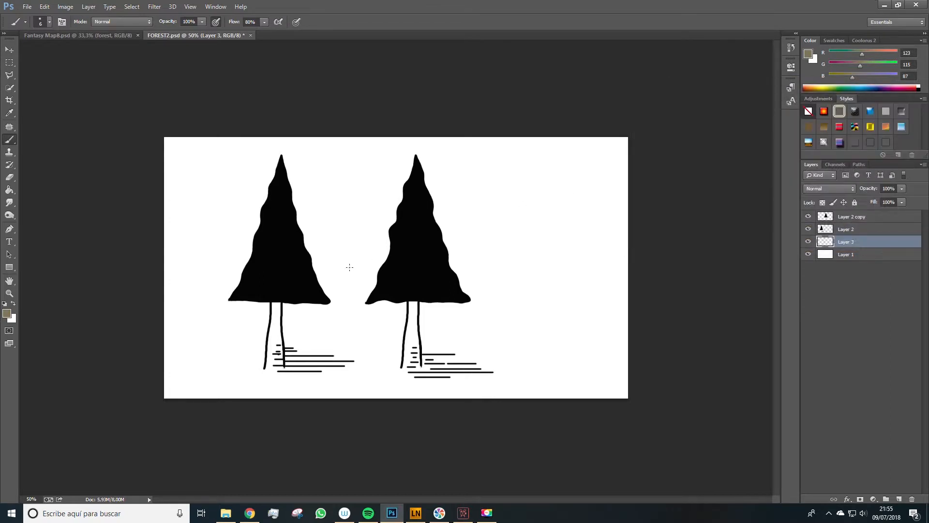
key(ctrl+alt+z)
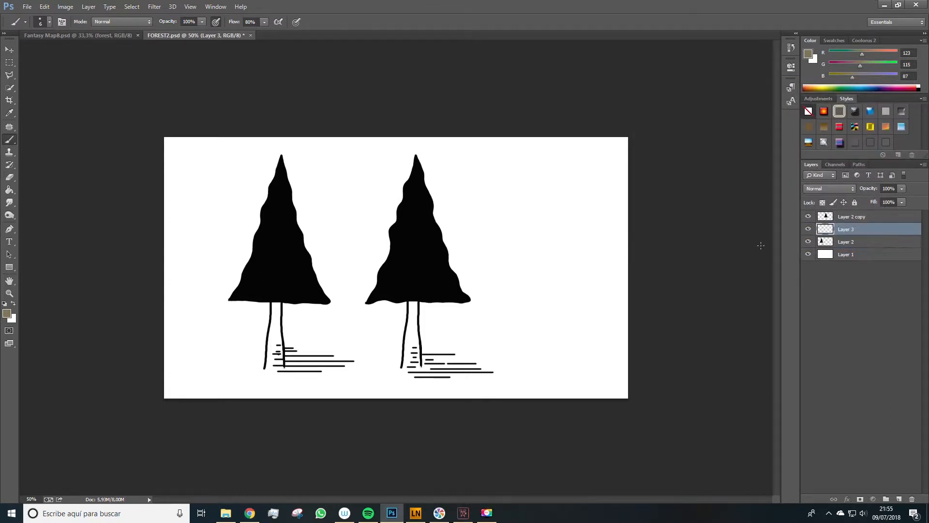
drag(834, 234, 835, 248)
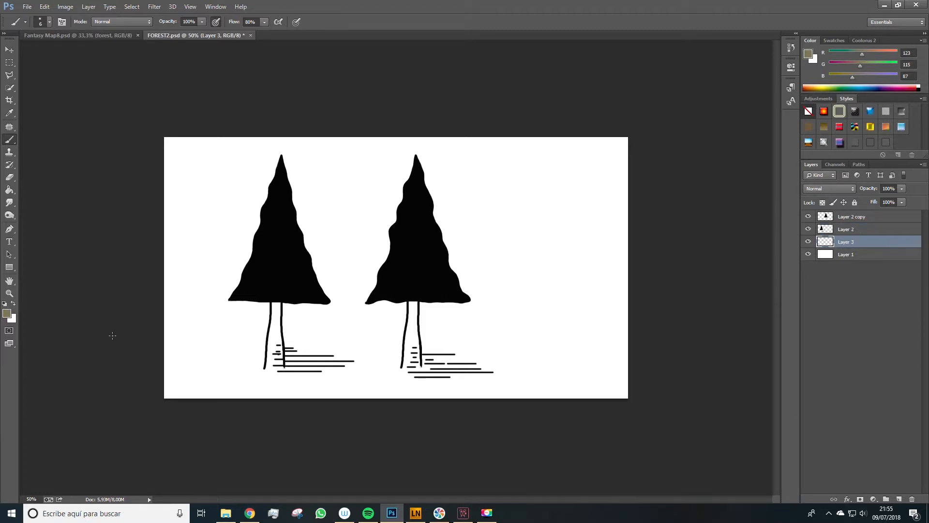
- Paint the tree trunks with the grayish-brown colour on the layer beneath the trees
key(bracketright)
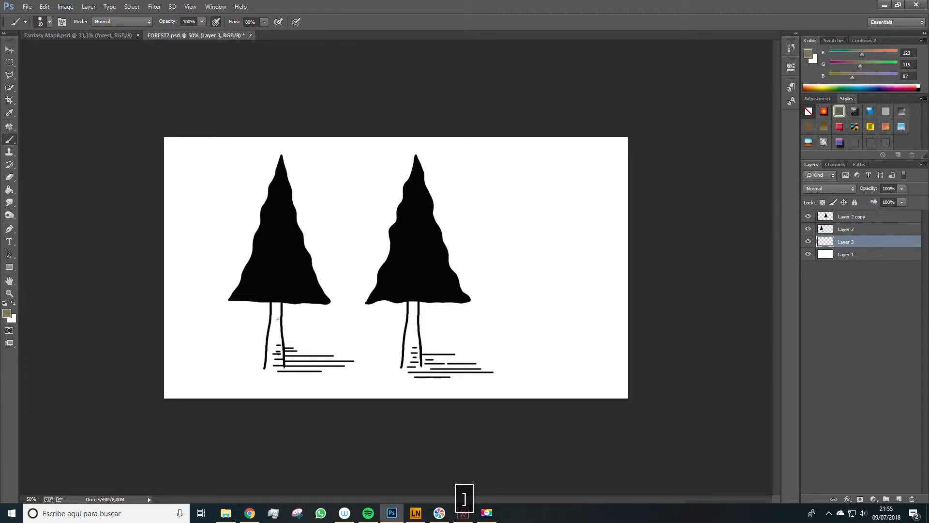
drag(273, 331, 274, 332)
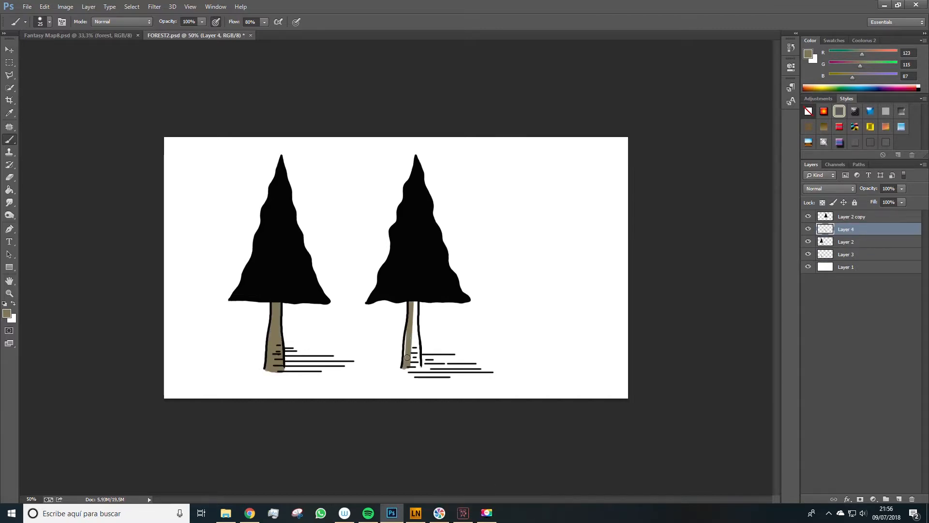
- Pick a neutral gray (R97 G97 B97) and lower the brush opacity
click(4, 303)
click(6, 315)
click(630, 177)
click(864, 92)
click(202, 21)
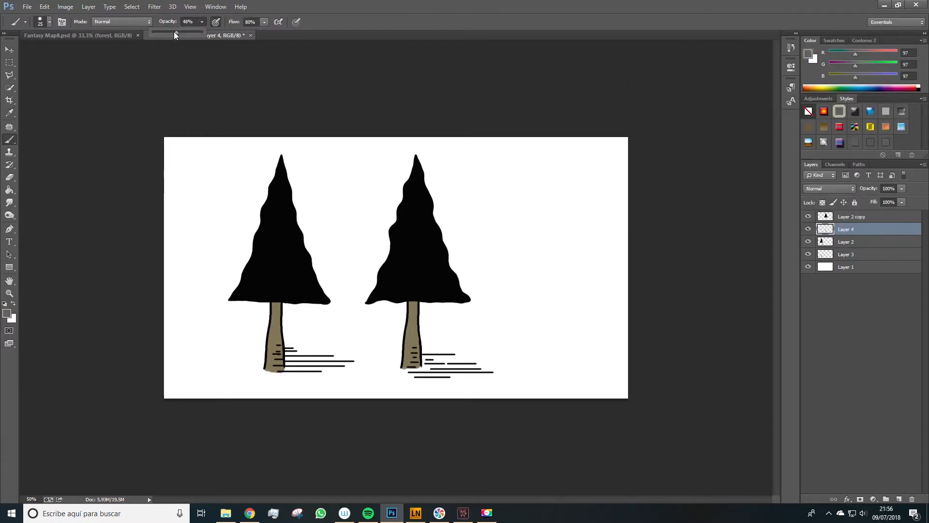
drag(176, 34, 159, 34)
- Add a new layer, move it down the stack, and brush soft gray shadows beneath both trees
click(900, 499)
drag(854, 230, 854, 247)
drag(477, 366, 414, 370)
click(855, 266)
mouse_move(291, 353)
mouse_down()
mouse_move(345, 369)
mouse_move(300, 361)
mouse_up()
- Lock transparent pixels on the second tree's copy layer and pick a dark olive green (R72 G77 B57)
click(844, 255)
click(854, 216)
click(822, 202)
click(6, 314)
click(769, 202)
click(666, 189)
click(856, 98)
- Enlarge the brush, lower its opacity, and paint green over the second tree's canopy
key(bracketright)
drag(431, 193, 446, 242)
drag(202, 22, 220, 33)
mouse_move(426, 167)
mouse_down()
mouse_move(460, 273)
mouse_move(412, 293)
mouse_up()
- Lock transparent pixels on the first tree's layer and paint its canopy green
click(850, 256)
click(823, 203)
mouse_move(314, 291)
mouse_down()
mouse_move(286, 224)
mouse_move(269, 290)
mouse_up()
- Alternate between both tree layers, brushing darker and lighter green shading into the canopies
alt+click(407, 237)
click(852, 216)
mouse_move(407, 286)
mouse_down()
mouse_move(371, 301)
mouse_move(407, 291)
mouse_up()
click(851, 254)
mouse_move(267, 291)
mouse_down()
mouse_move(270, 186)
mouse_move(279, 180)
mouse_up()
click(852, 216)
drag(417, 283, 420, 194)
drag(378, 262, 383, 291)
click(851, 254)
mouse_move(273, 237)
mouse_down()
mouse_move(272, 267)
mouse_move(261, 203)
mouse_up()
click(852, 217)
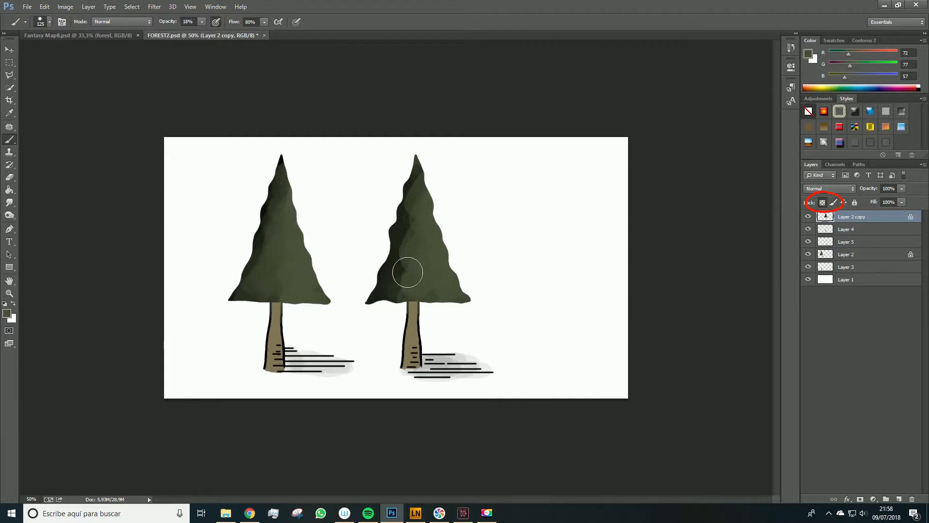
drag(406, 269, 408, 290)
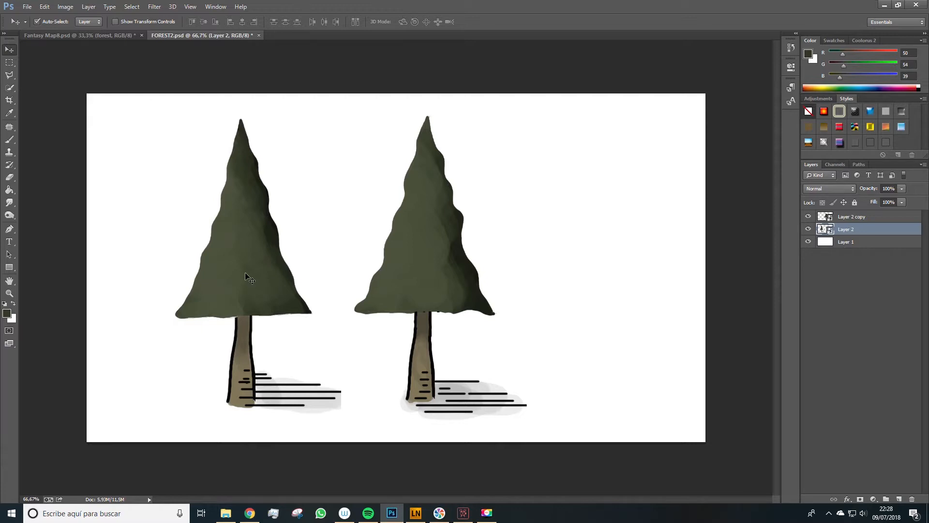
- Drag the first tree into the Fantasy Map8 document and scale it down onto the western continent
drag(252, 276, 189, 295)
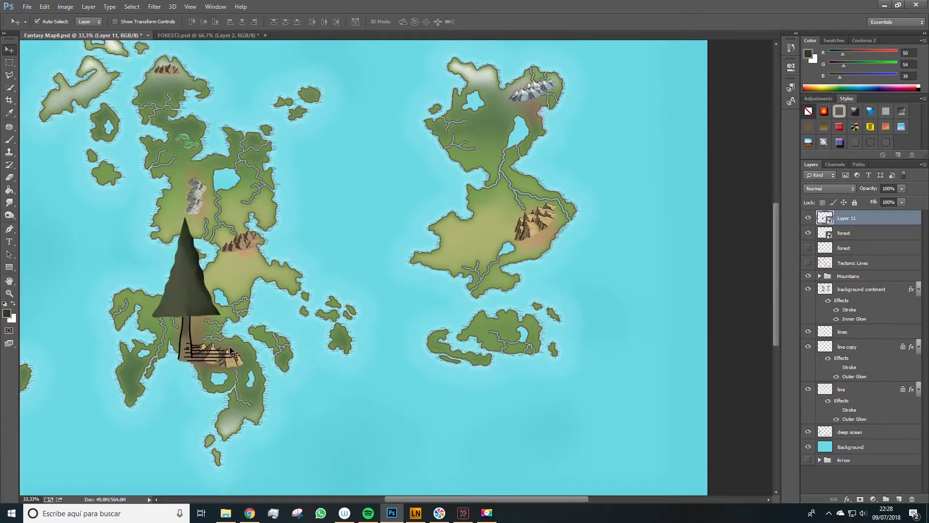
mouse_move(213, 244)
mouse_down()
mouse_move(177, 204)
mouse_move(170, 256)
mouse_move(203, 251)
mouse_up()
key(ctrl+t)
drag(230, 320, 149, 298)
key(Return)
key(ctrl+t)
key(Return)
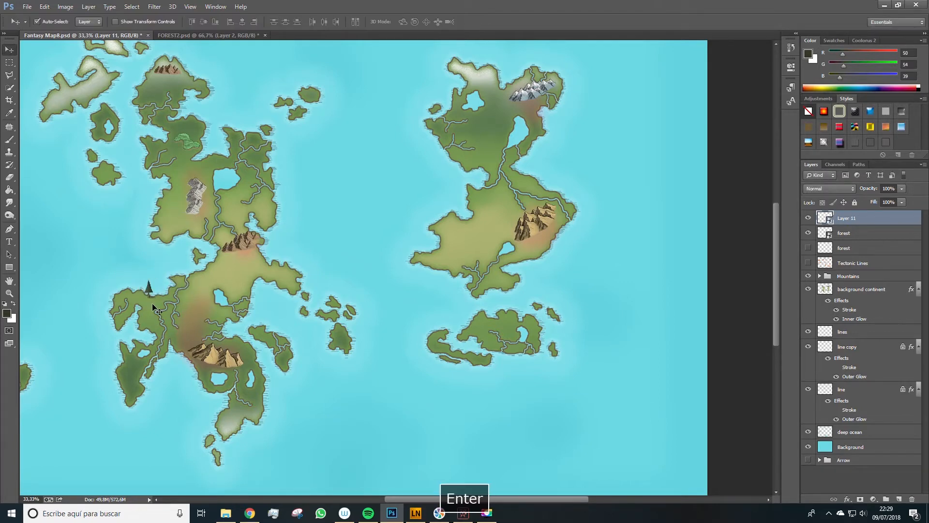
- Duplicate the small tree into a cluster of nearby copies on the western continent
key(z)
click(150, 299)
key(v)
drag(147, 267, 143, 311)
key(ctrl+t)
key(Return)
- Bring the second tree from the FOREST2 document into the map and scale it down
click(256, 35)
drag(443, 290, 167, 291)
key(ctrl+t)
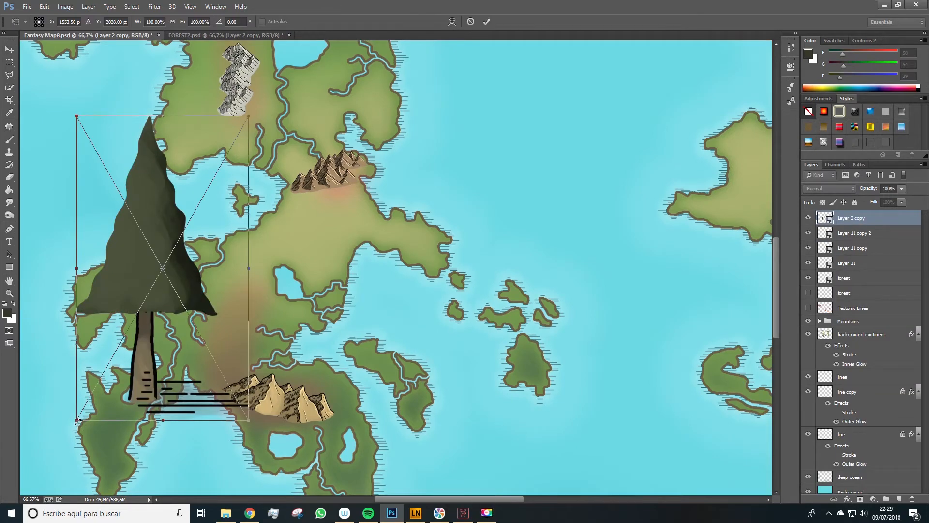
shift+drag(80, 424, 242, 168)
key(z)
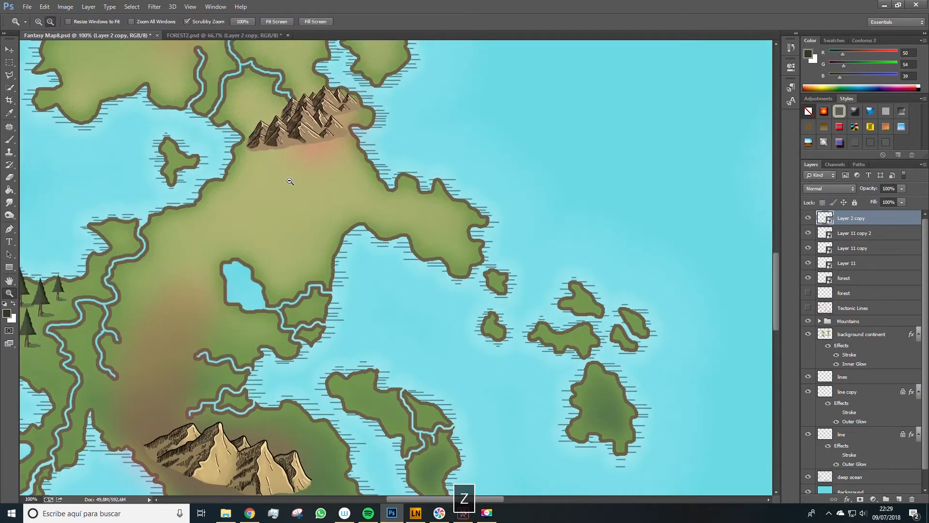
alt+click(290, 181)
alt+click(290, 181)
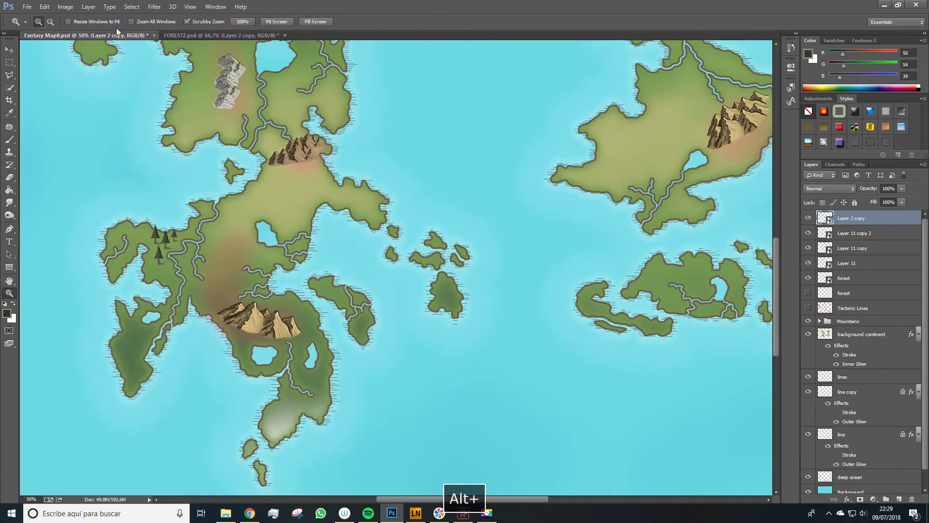
- Open FOREST.psd, drag its forest layer into the map, and scale it down onto the eastern continent
click(27, 6)
click(37, 26)
scroll(167, 183, down, 2)
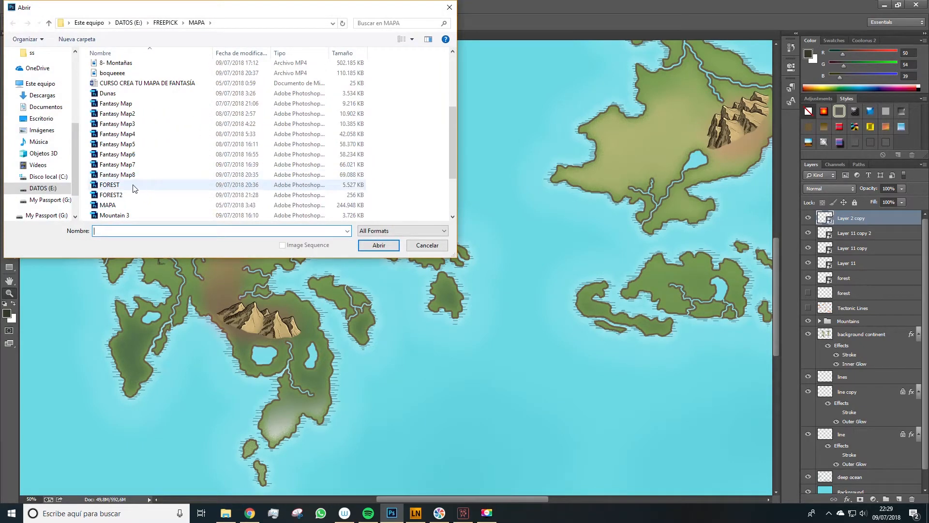
double_click(135, 187)
key(v)
drag(337, 258, 176, 126)
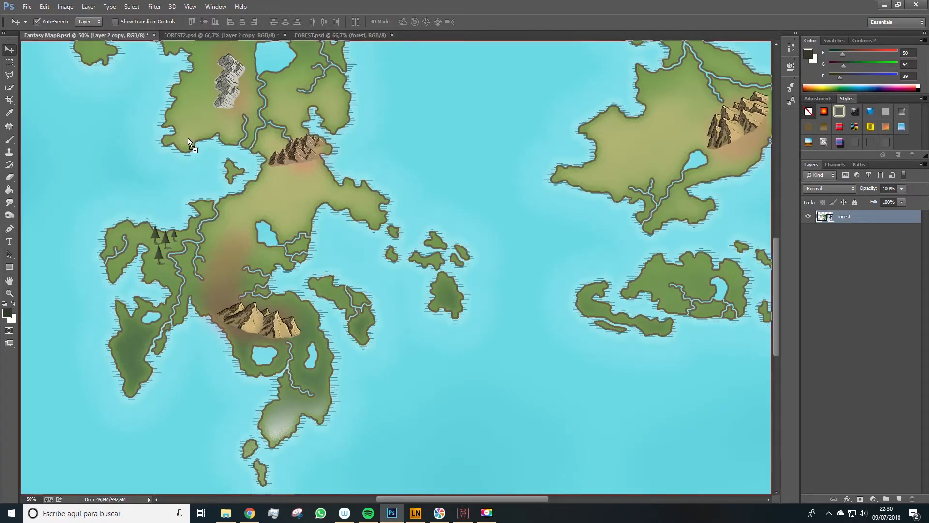
drag(628, 155, 308, 209)
key(ctrl+t)
drag(636, 353, 357, 229)
key(Return)
- Flip the forest horizontally and reposition it on the eastern continent
click(44, 7)
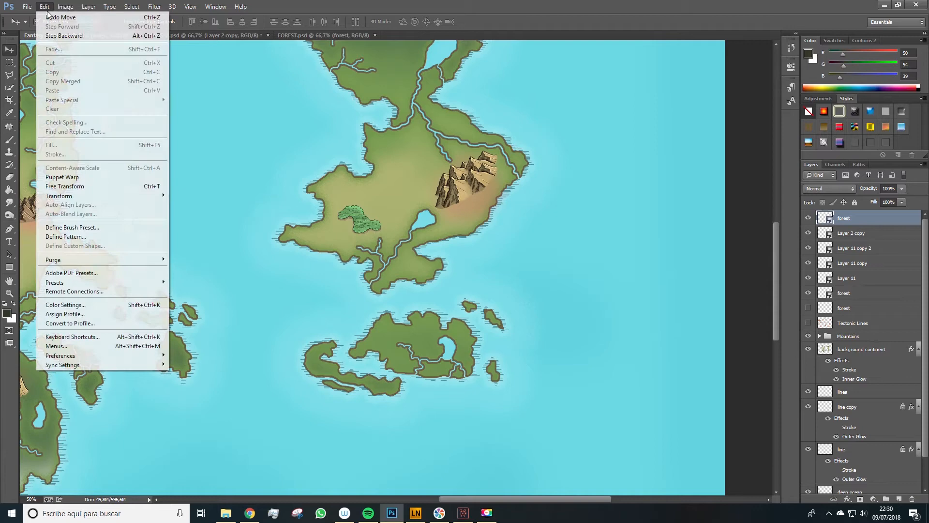
mouse_move(68, 198)
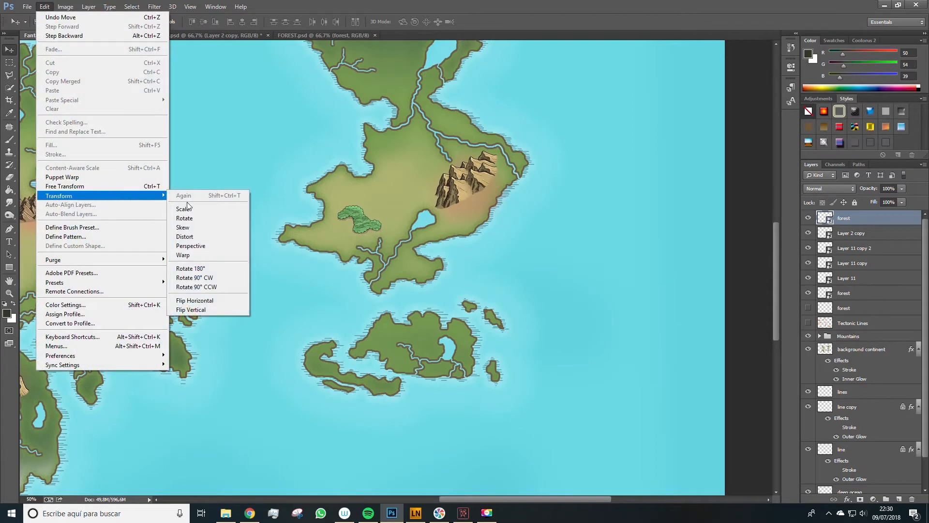
click(194, 300)
drag(358, 223, 333, 236)
key(z)
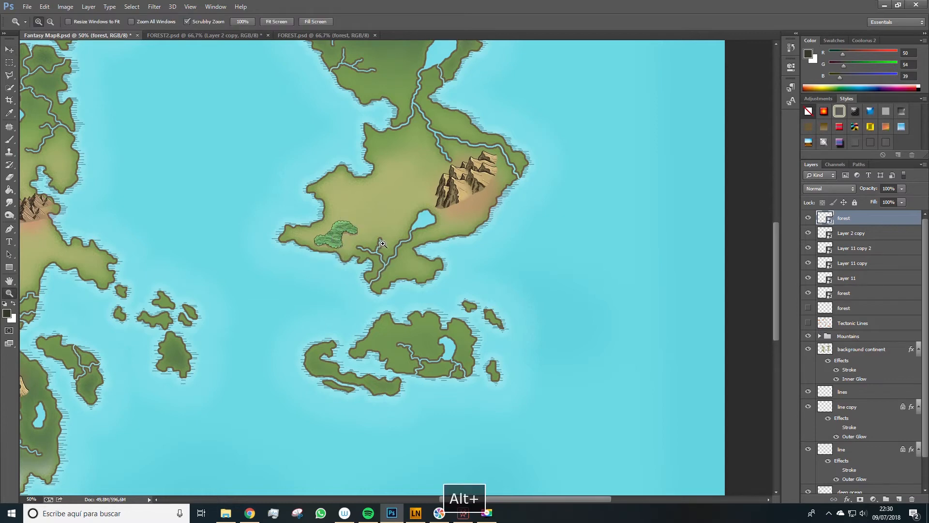
alt+click(381, 245)
alt+click(381, 245)
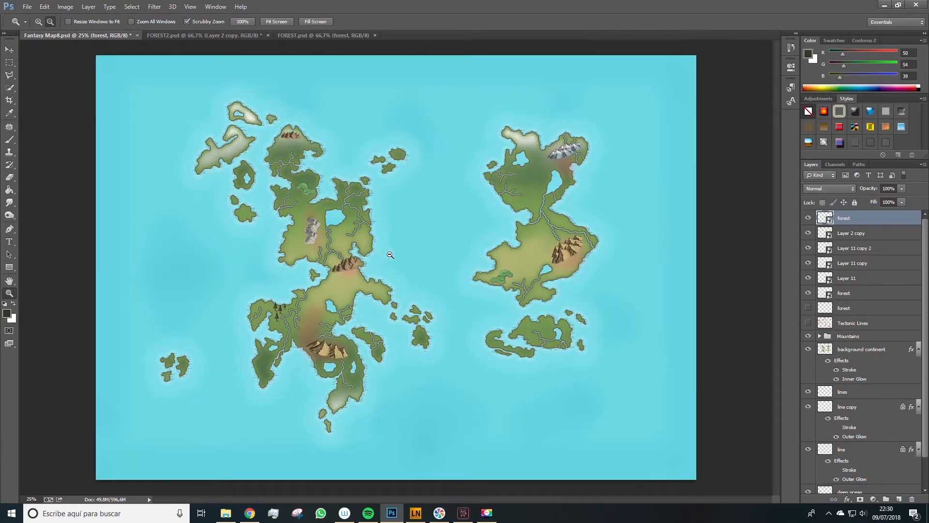
click(387, 254)
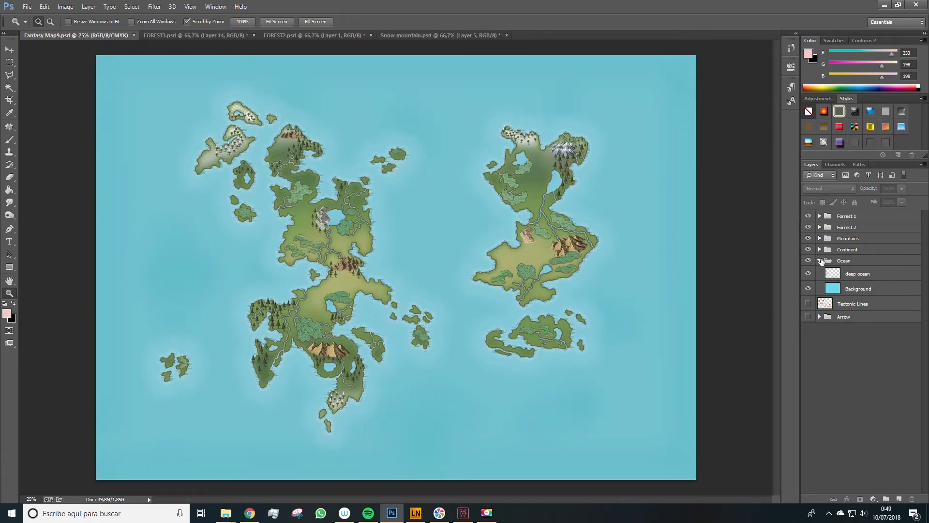
- Examine the finished Fantasy Map9 across both continents, toggling the Forrest 1 group's visibility
click(819, 261)
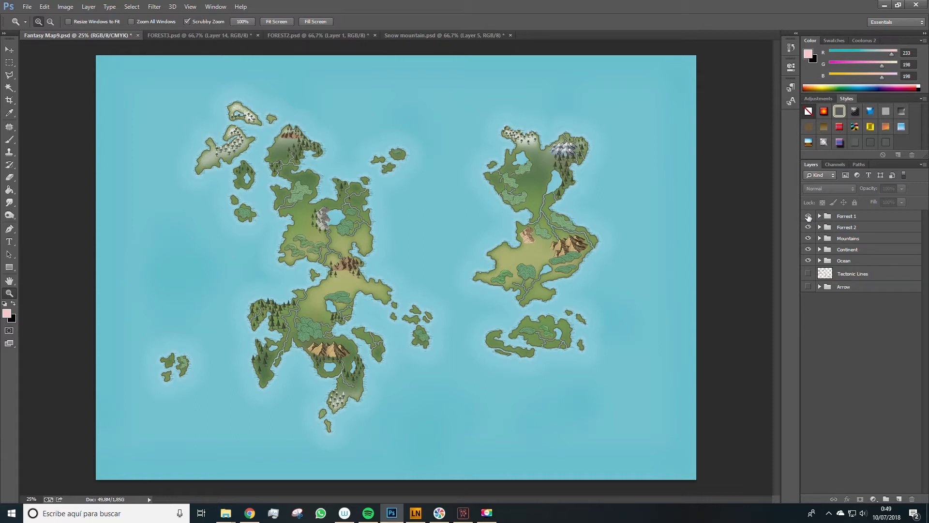
click(808, 216)
click(809, 217)
key(z)
click(311, 177)
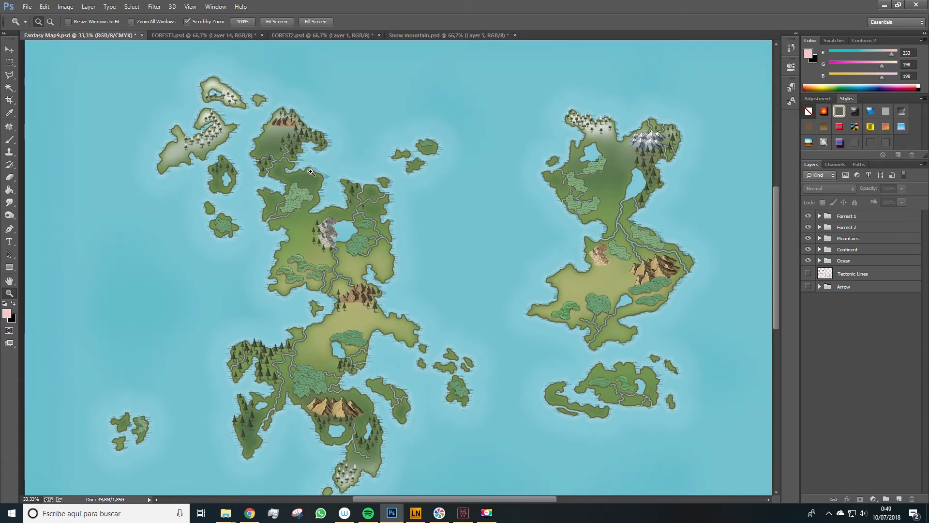
click(310, 176)
click(260, 138)
drag(261, 138, 286, 146)
drag(350, 297, 315, 183)
drag(361, 360, 393, 201)
drag(421, 369, 464, 171)
drag(755, 209, 214, 445)
drag(299, 218, 381, 453)
drag(380, 217, 404, 250)
key(ctrl+minus)
key(ctrl+minus)
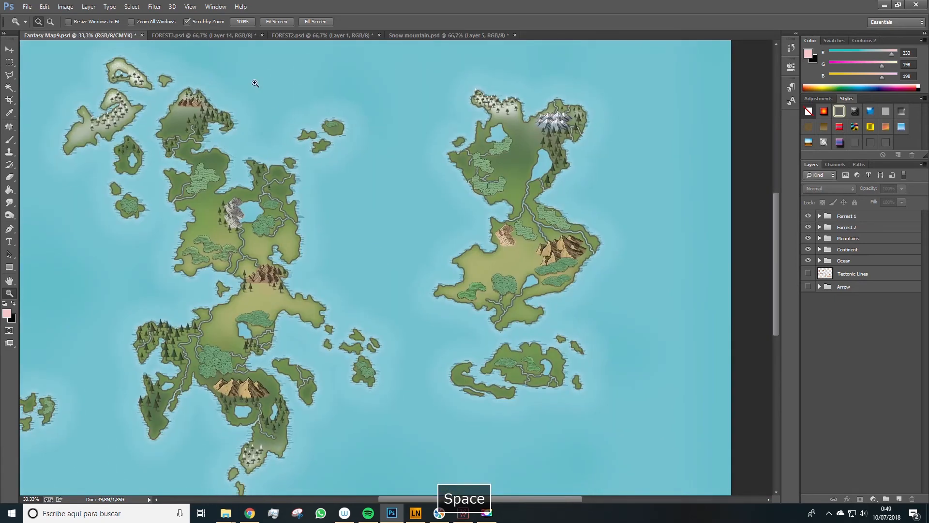
- Hide the pink background layer in the FOREST2 tree document
click(206, 36)
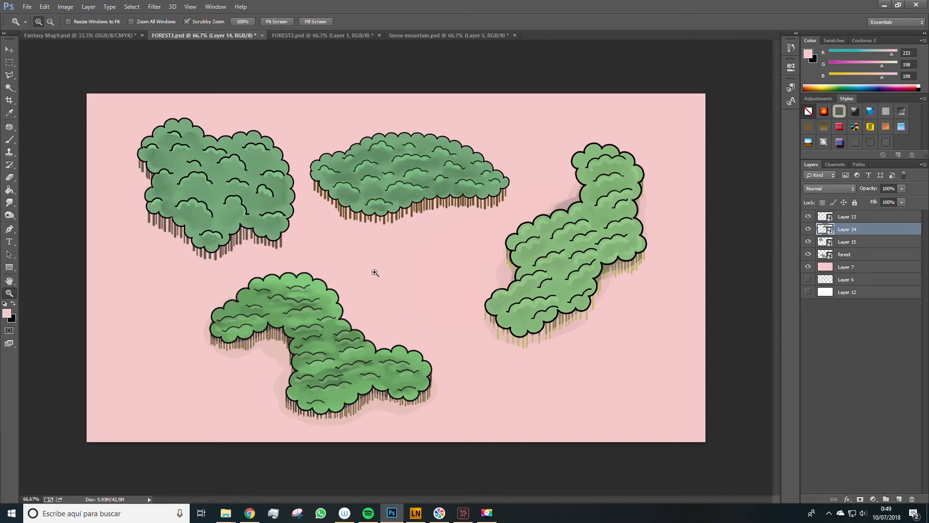
click(313, 35)
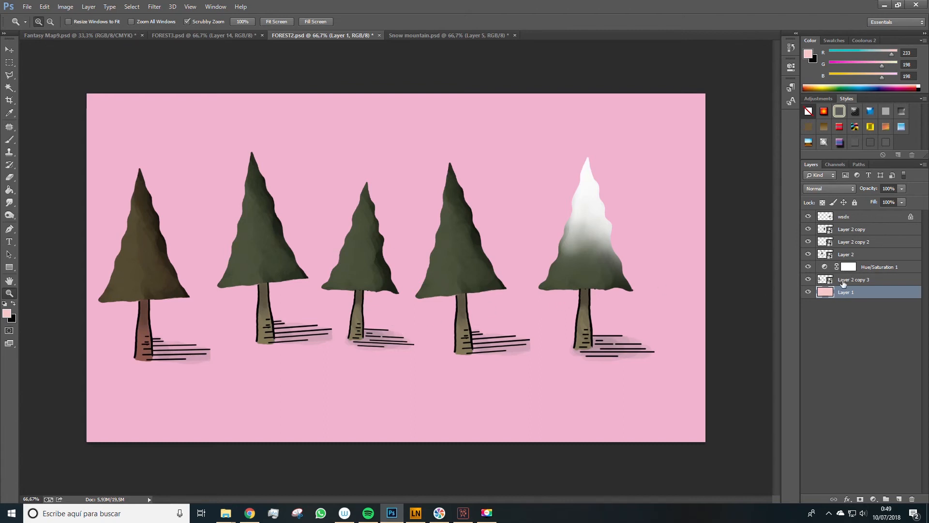
click(819, 281)
click(808, 280)
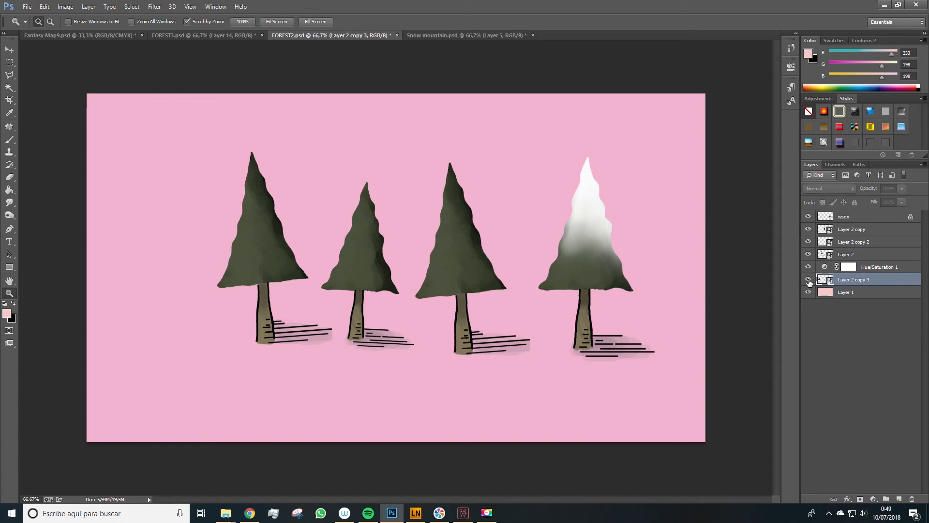
click(808, 279)
click(808, 292)
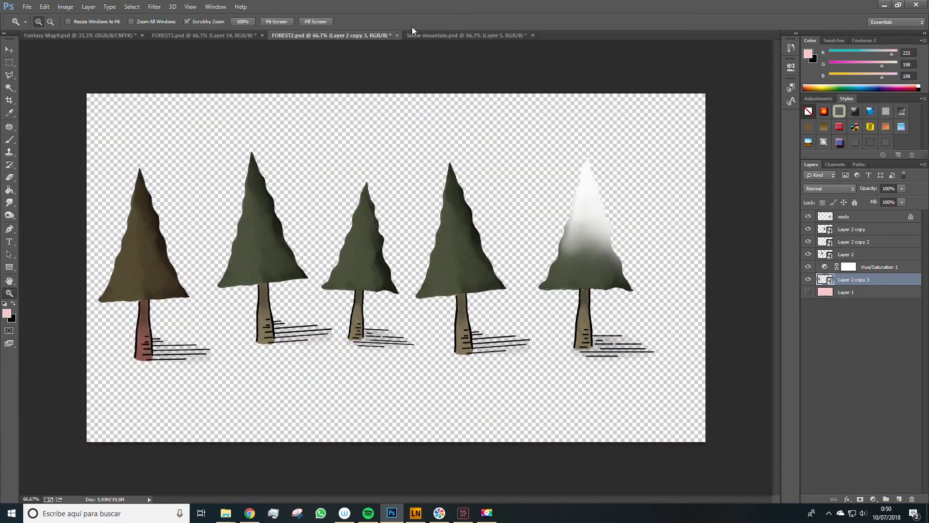
- Review the snow mountain document and return to the map zoomed in
click(428, 37)
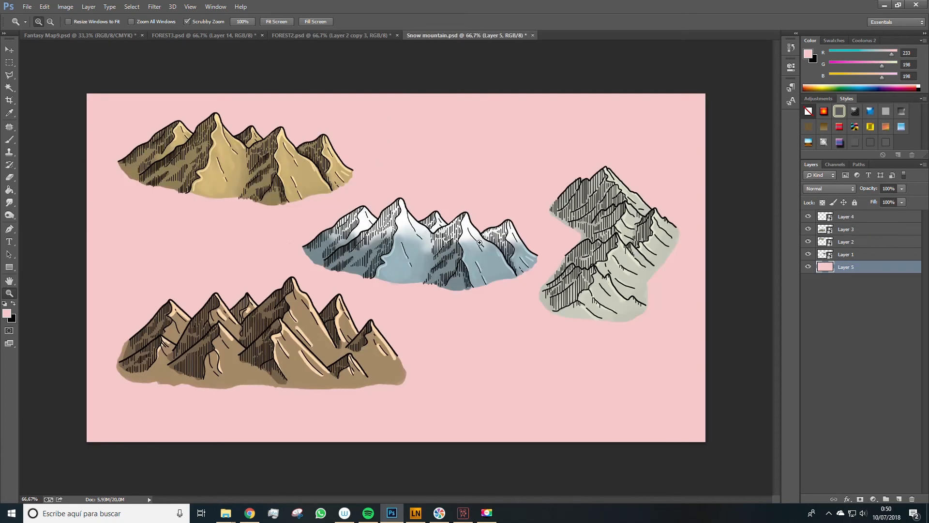
key(v)
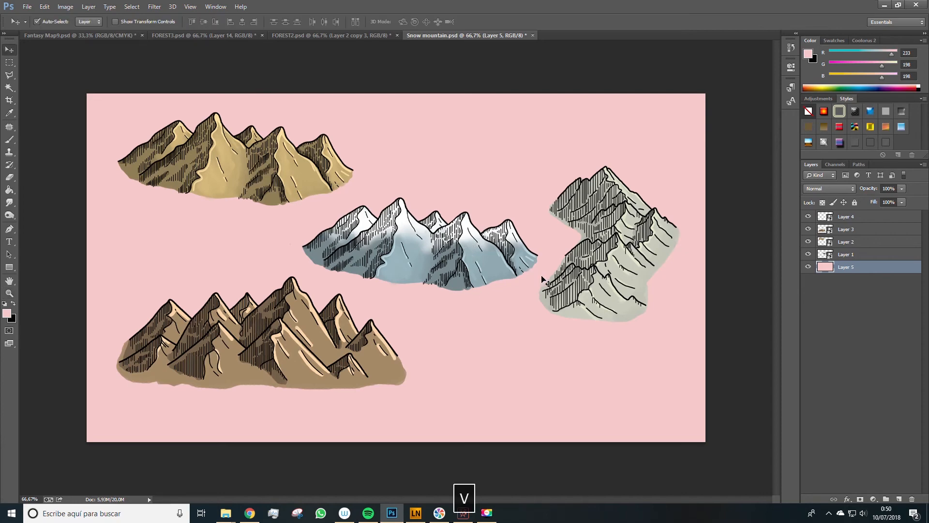
click(83, 36)
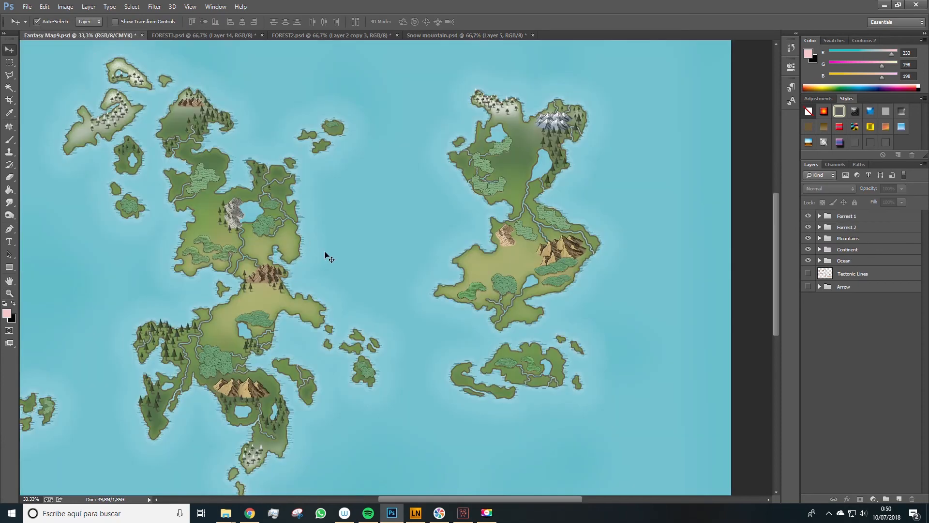
key(z)
click(309, 271)
mouse_move(401, 284)
mouse_down()
mouse_move(422, 316)
mouse_move(401, 300)
mouse_up()
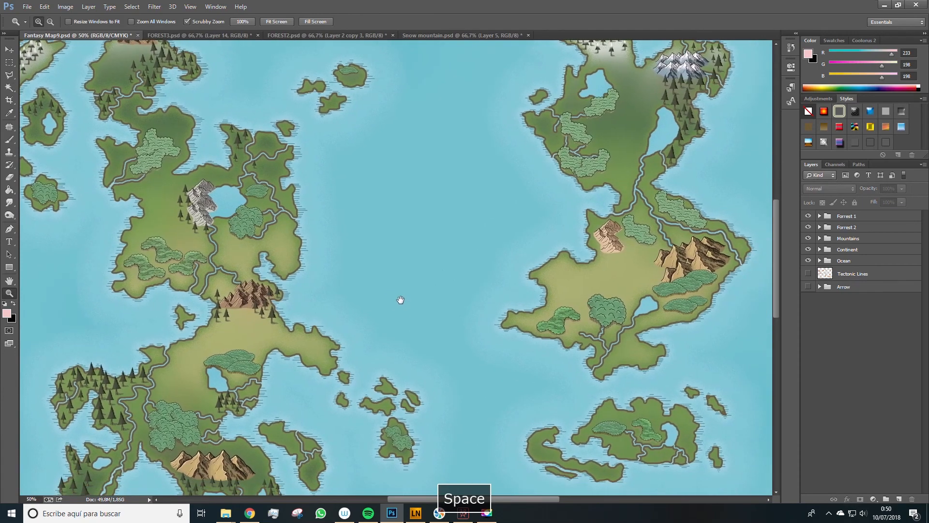
- Save the map as Fantasy Map9 in Photoshop format, keeping Maximize Compatibility enabled
click(27, 7)
click(49, 119)
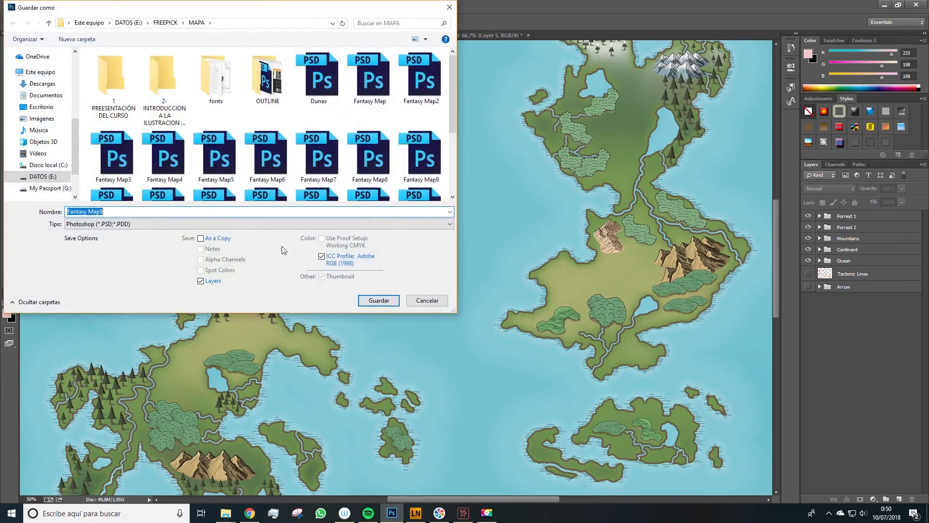
click(378, 302)
click(484, 264)
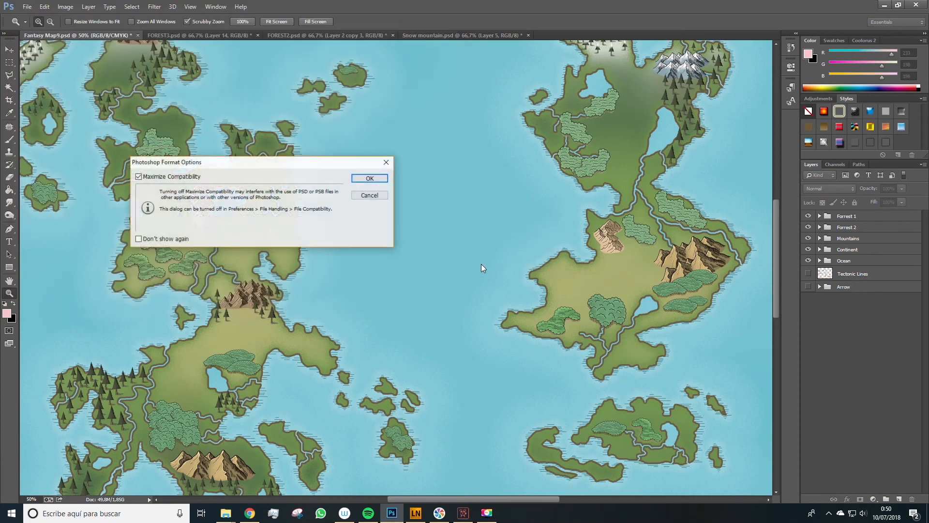
click(362, 185)
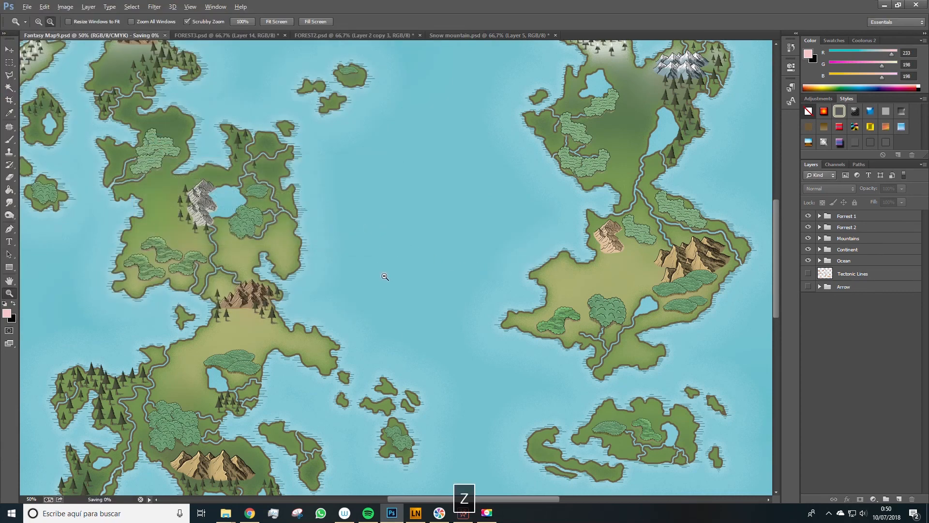
alt+click(383, 271)
alt+click(386, 277)
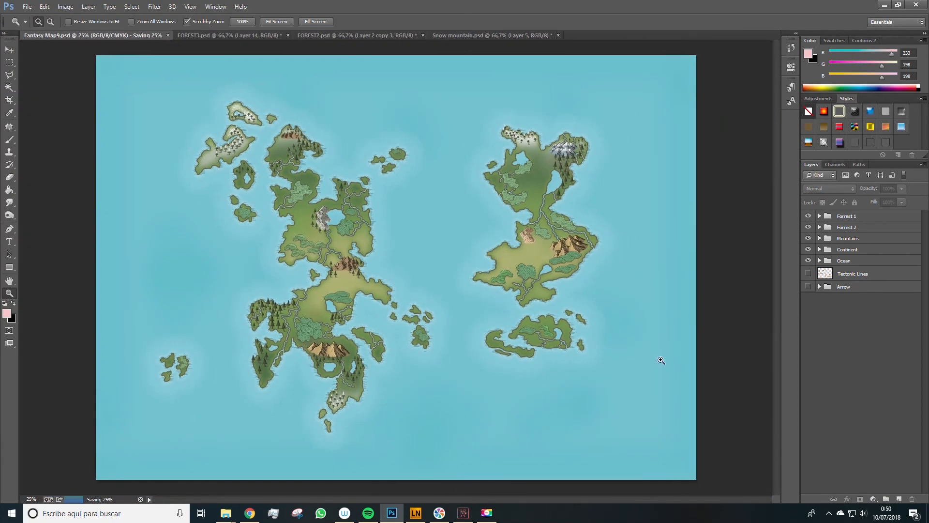